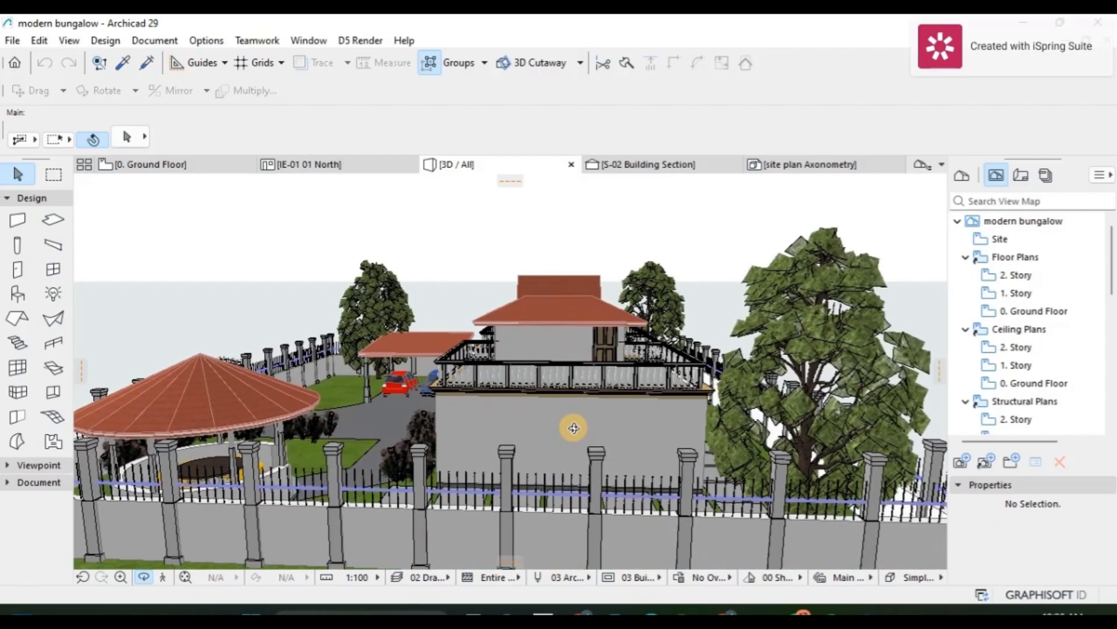
# Step: Switch from the 3D view of the bungalow to the 0. Ground Floor plan
pyautogui.scroll(2, 585, 442)
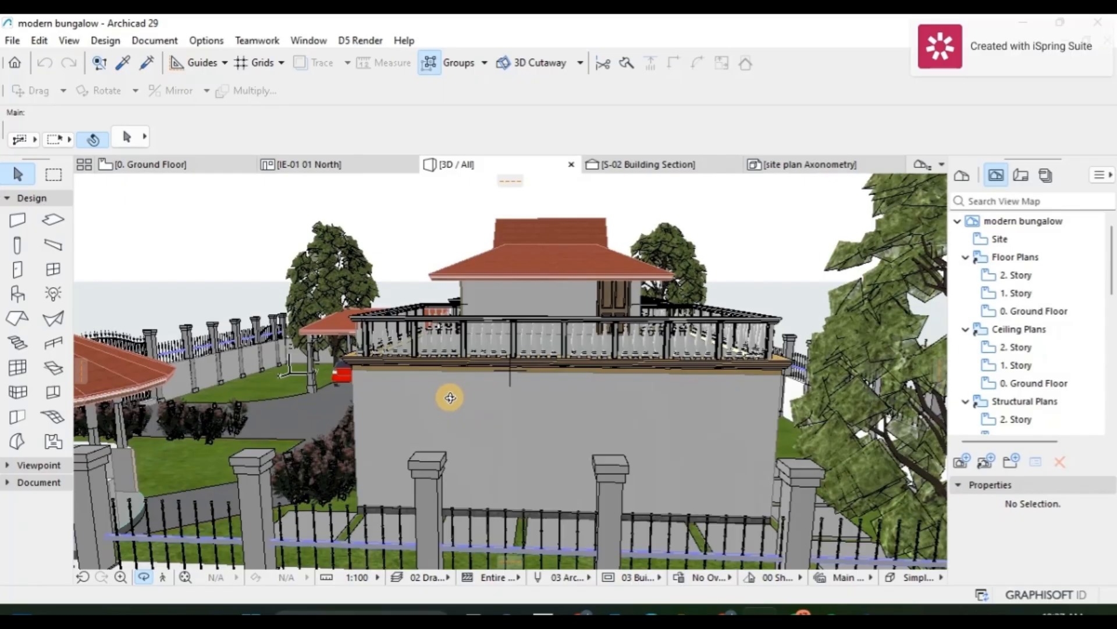
pyautogui.moveTo(450, 398)
pyautogui.mouseDown()
pyautogui.moveTo(481, 387)
pyautogui.moveTo(439, 398)
pyautogui.mouseUp()
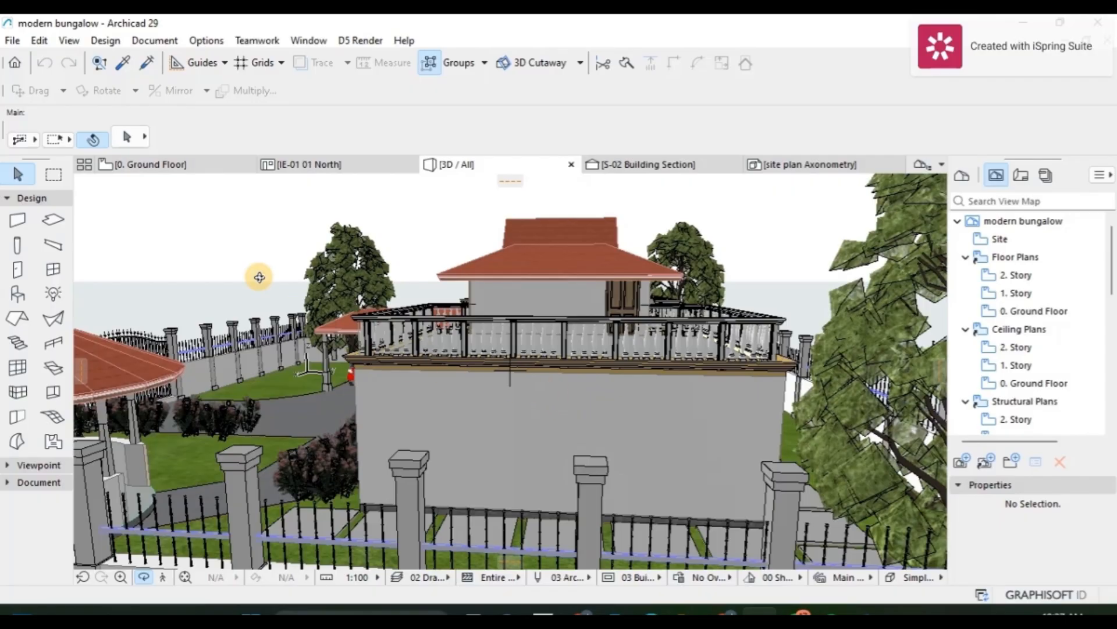
pyautogui.click(167, 166)
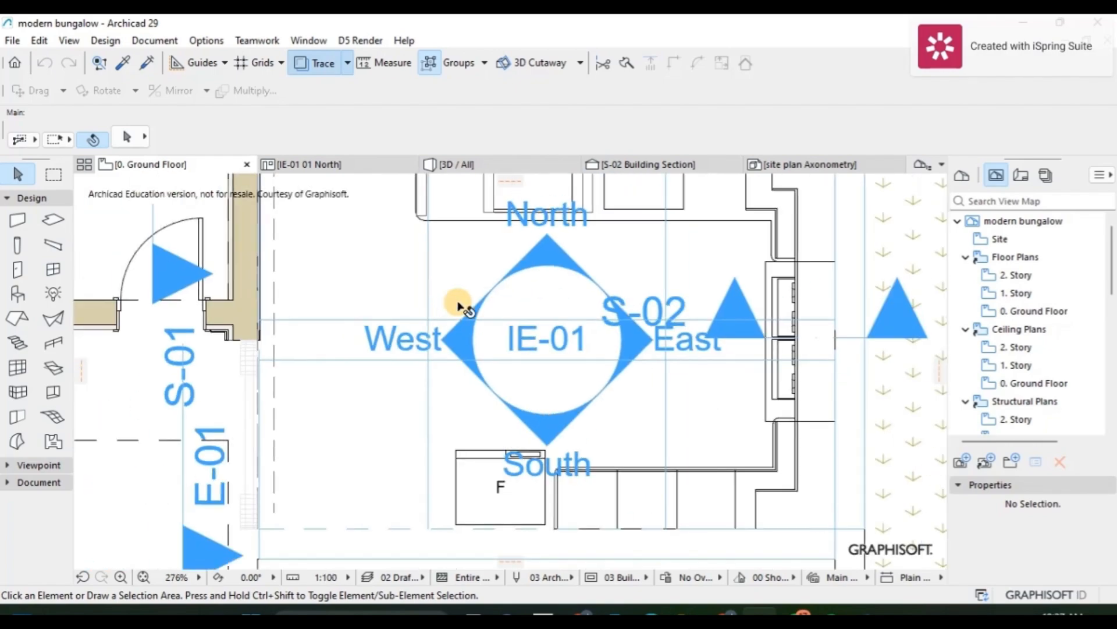
pyautogui.scroll(-1, 454, 303)
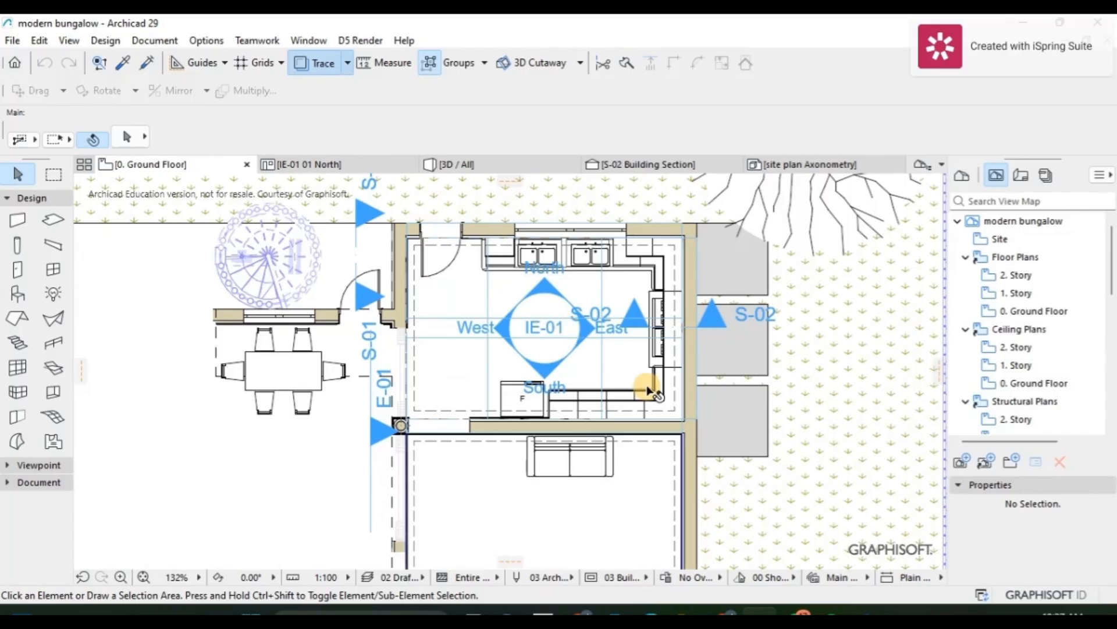
pyautogui.scroll(-3, 640, 381)
pyautogui.scroll(-1, 608, 309)
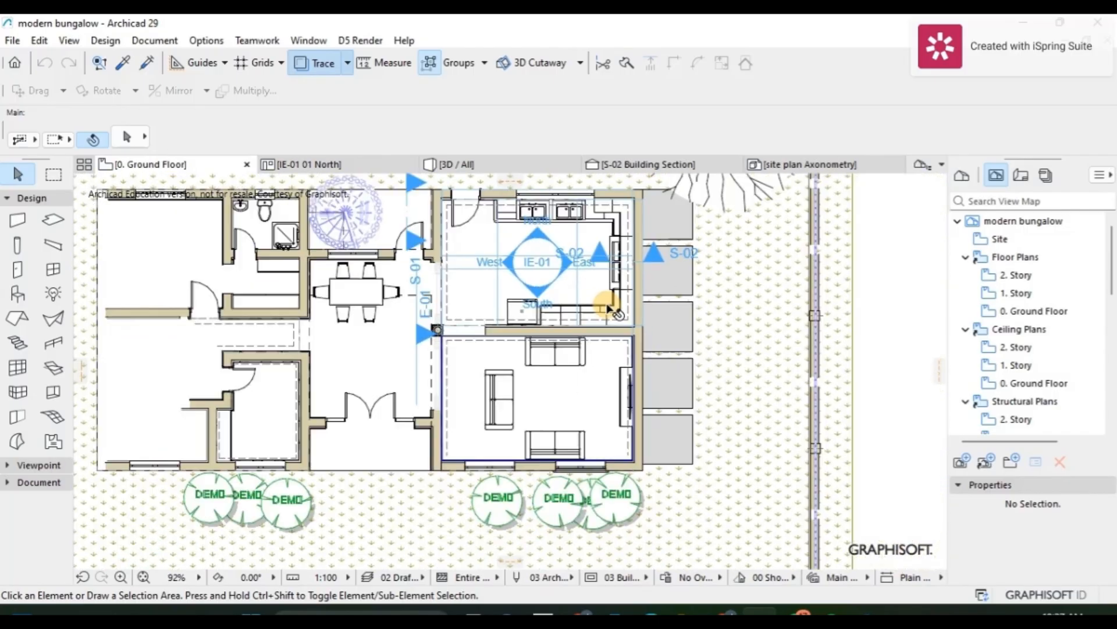
# Step: Place an elevation line about 8900 mm long outside the kitchen and living room's east wall, looking towards the house
pyautogui.click(33, 488)
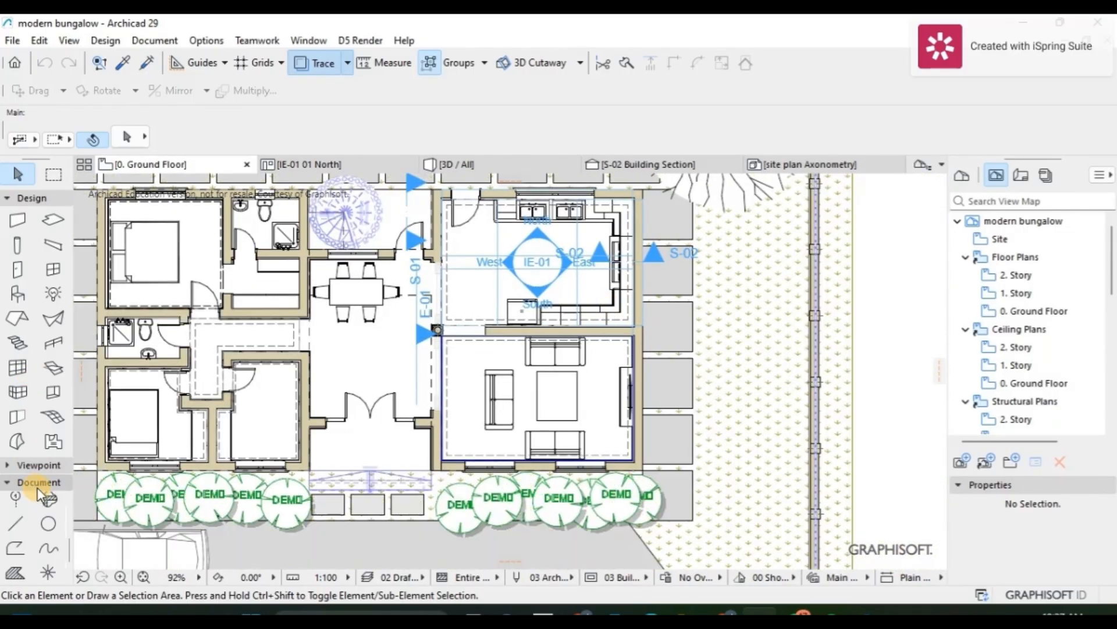
pyautogui.click(27, 470)
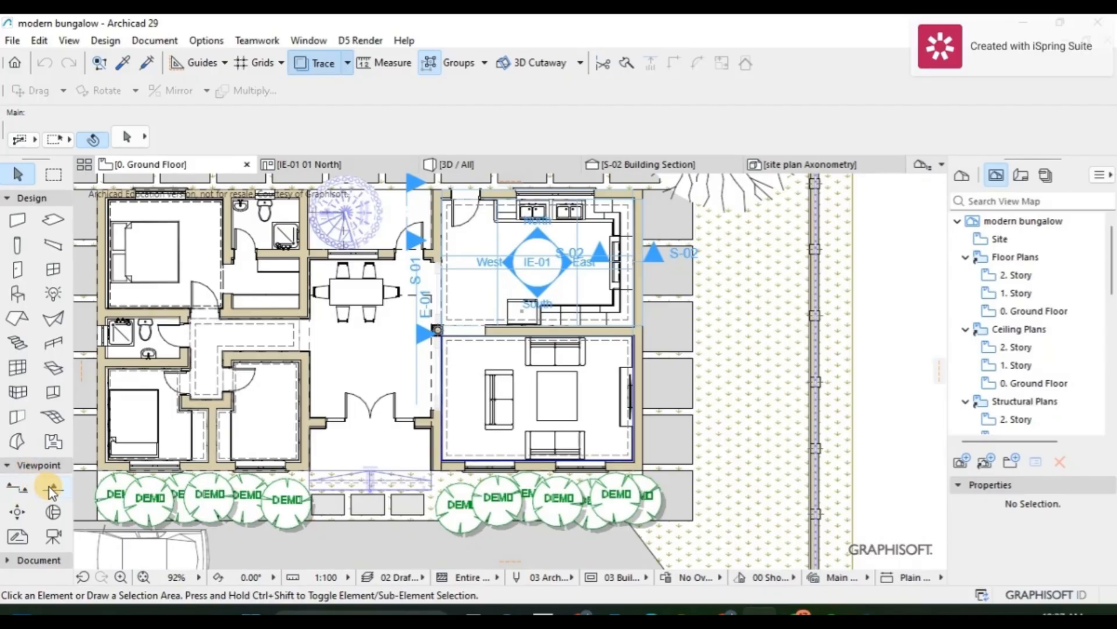
pyautogui.click(52, 488)
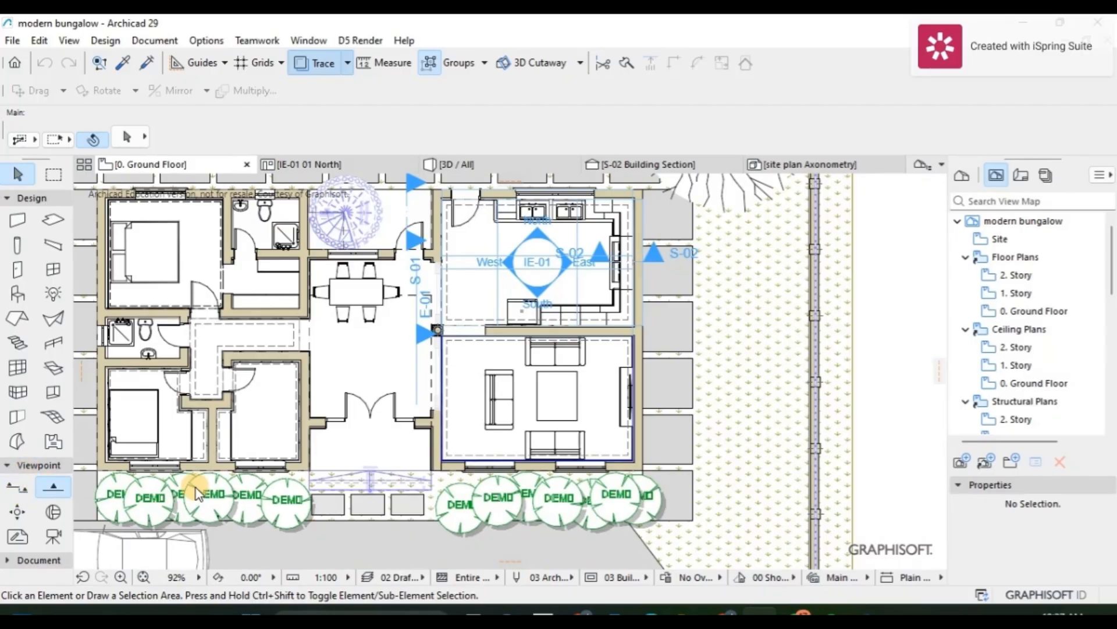
pyautogui.click(659, 191)
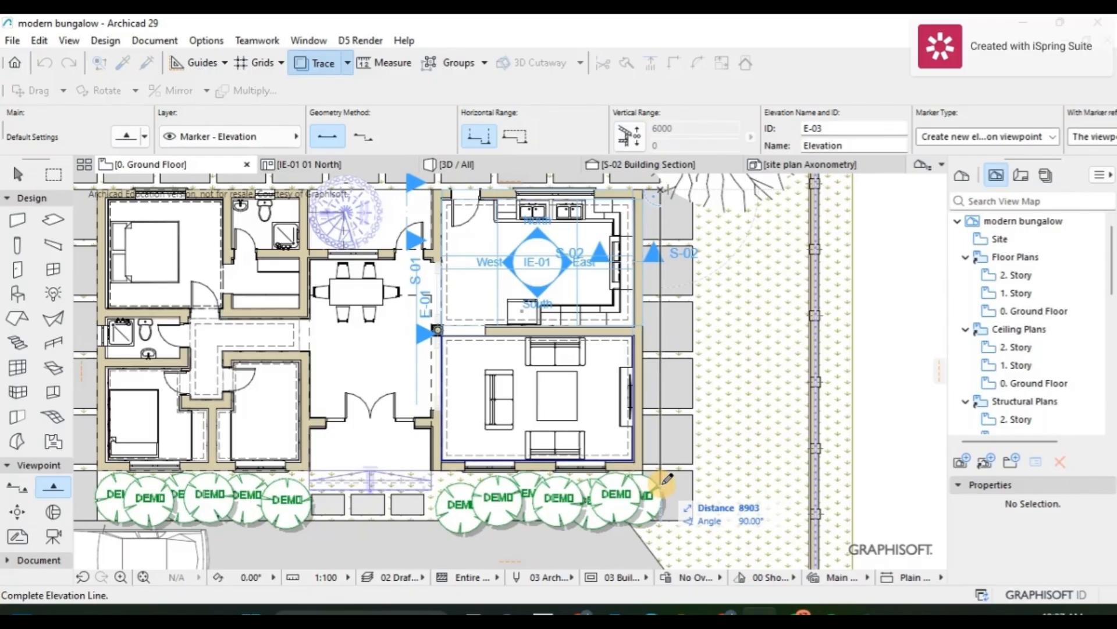
pyautogui.click(662, 484)
pyautogui.click(601, 496)
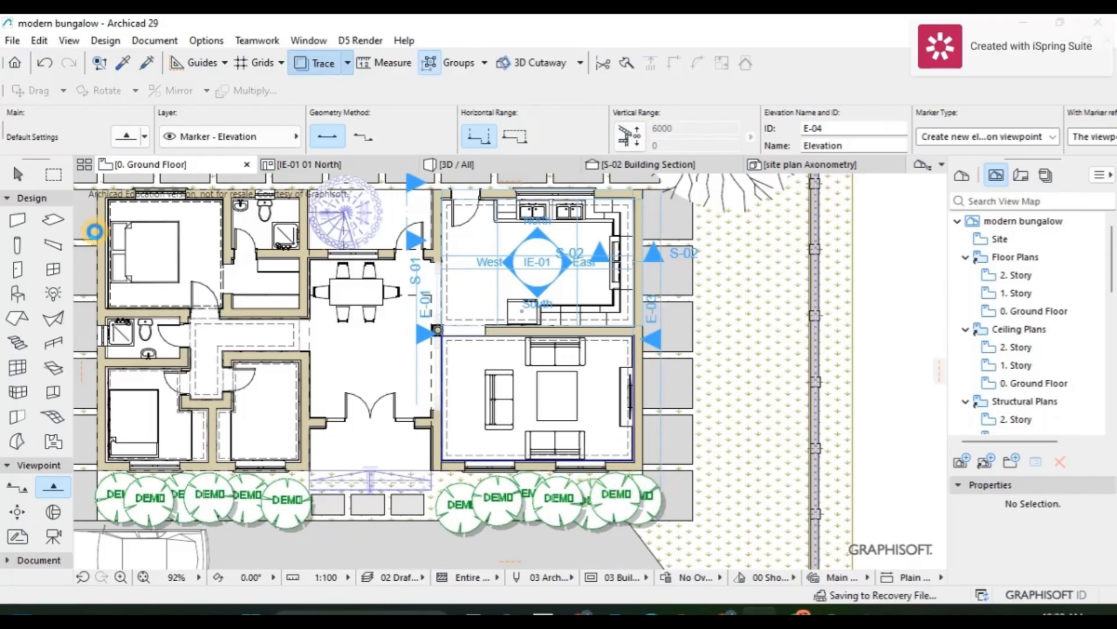
pyautogui.press('Escape')
# Step: Open the new east-side elevation with the current view settings
pyautogui.click(654, 340)
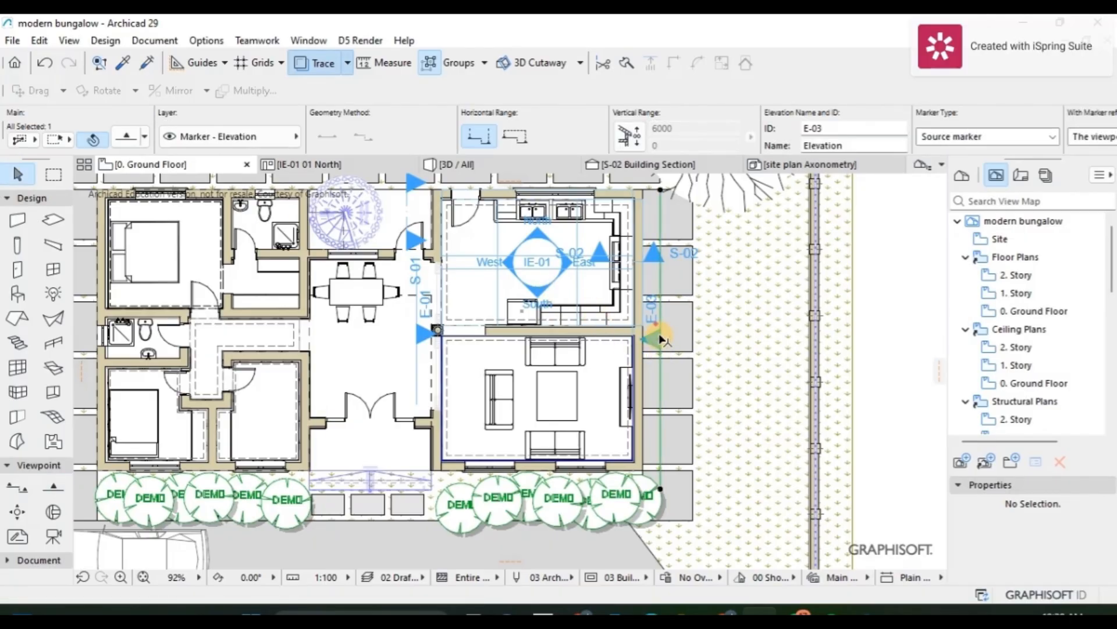
pyautogui.rightClick(661, 339)
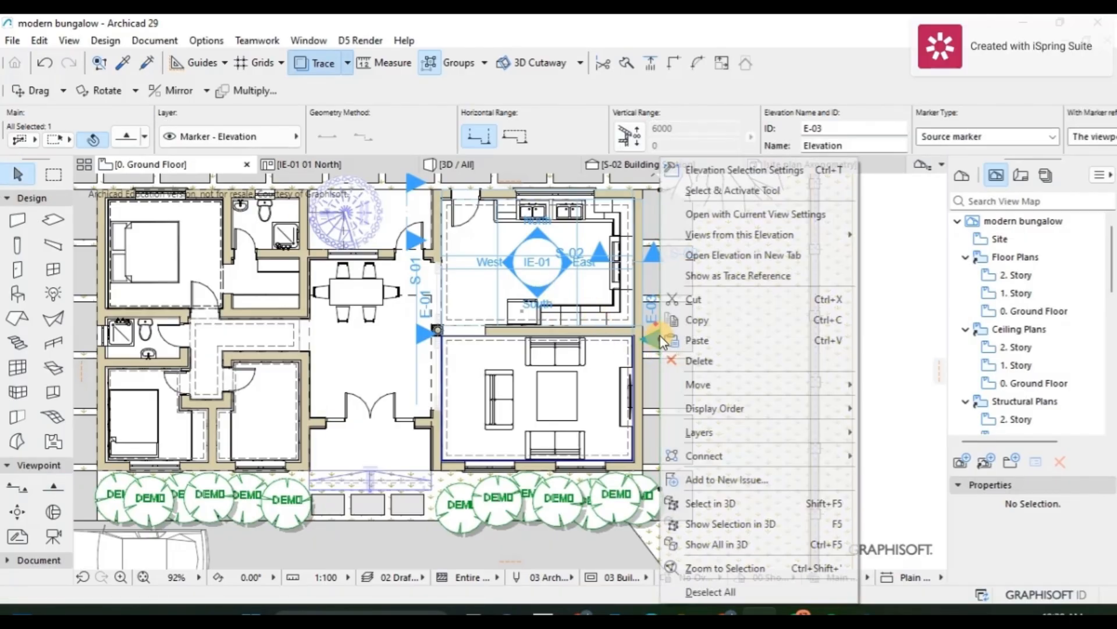
pyautogui.click(696, 214)
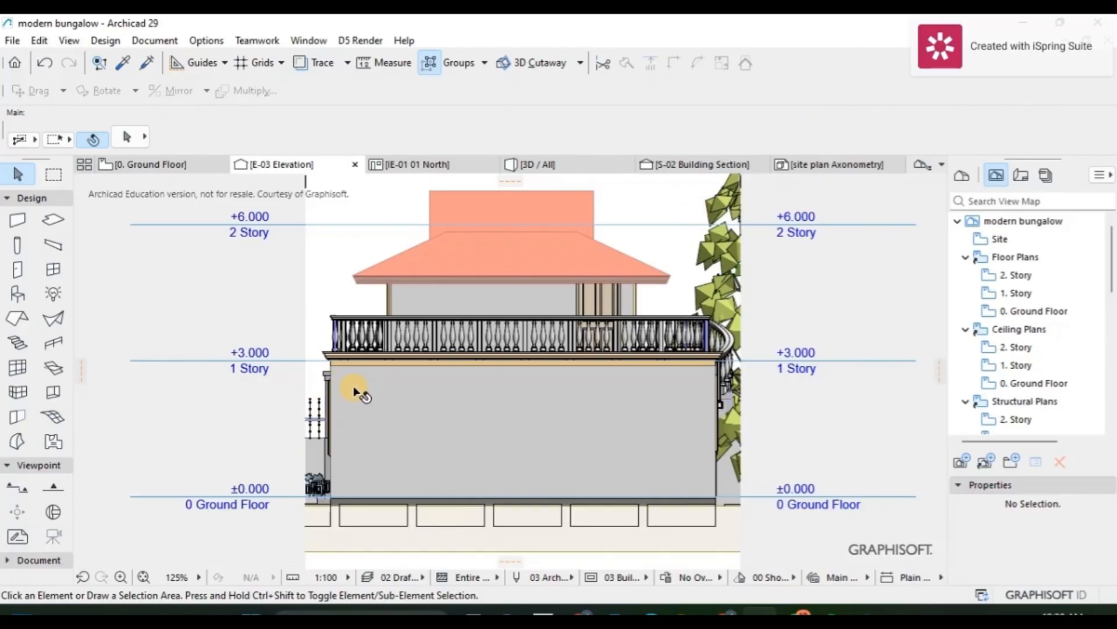
# Step: Draw a full-height rectangular line outline 500 mm wide along the left edge of the blank ground-floor wall
pyautogui.click(23, 559)
pyautogui.click(19, 524)
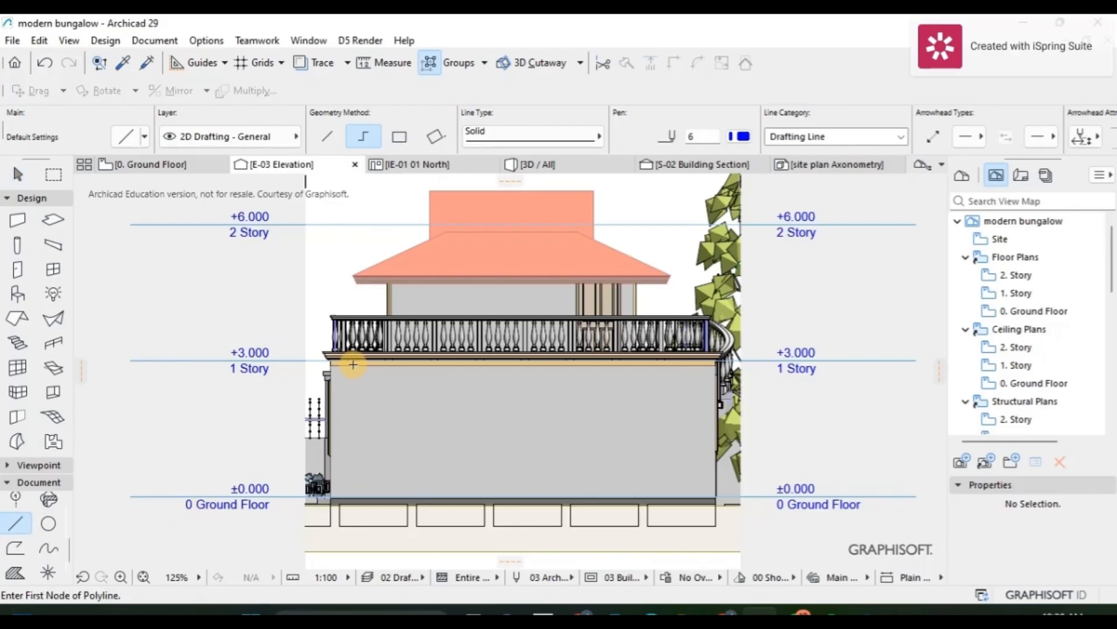
pyautogui.click(399, 136)
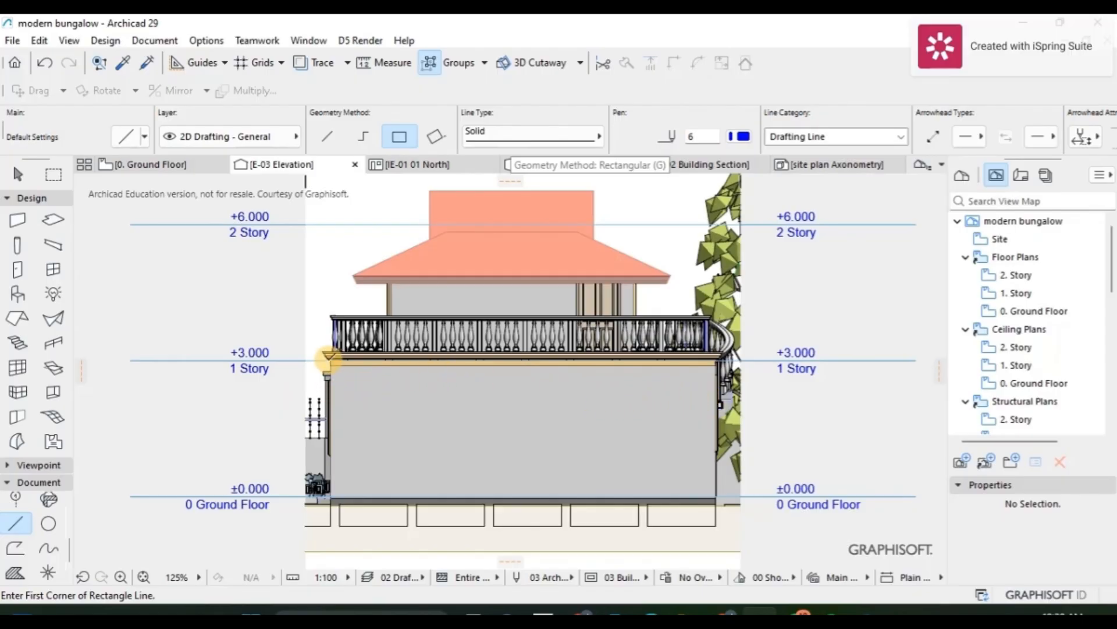
pyautogui.click(329, 365)
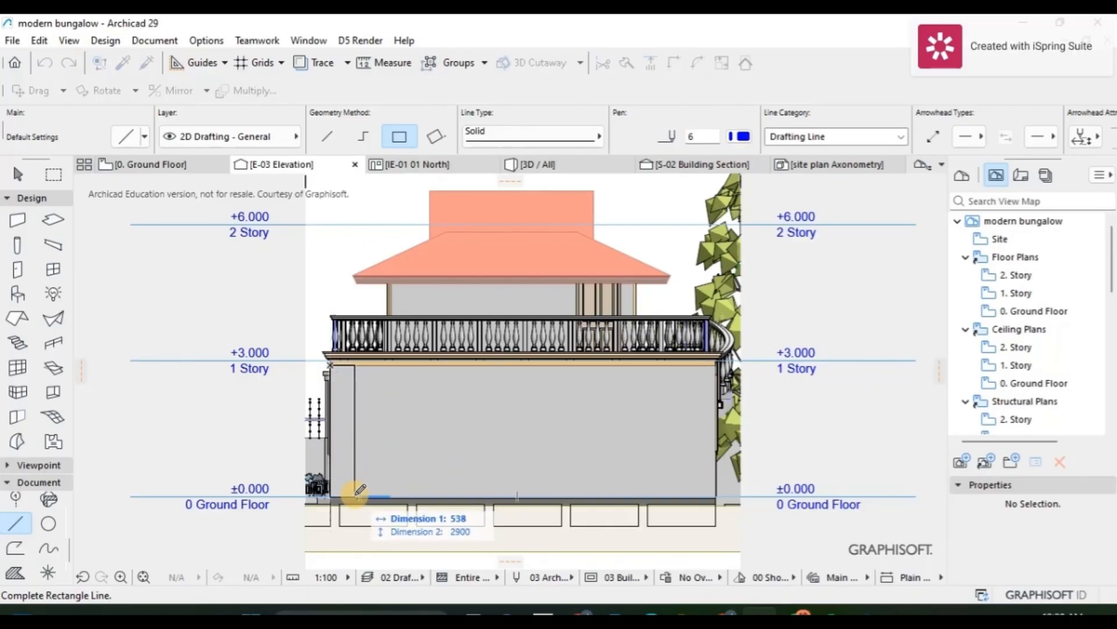
pyautogui.write('5')
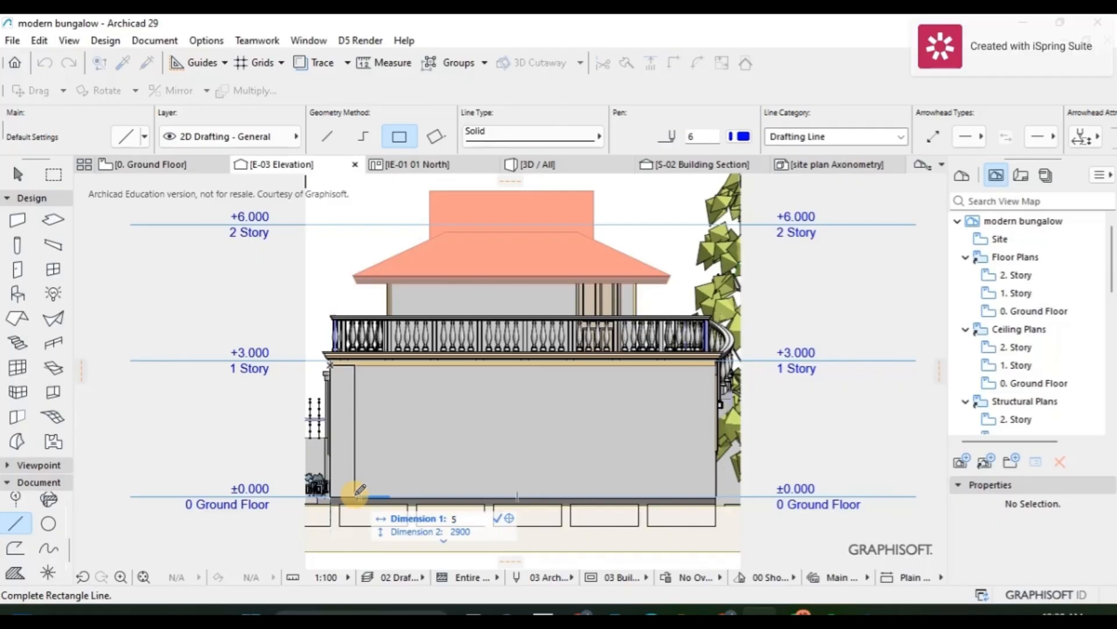
pyautogui.write('00')
pyautogui.click(353, 494)
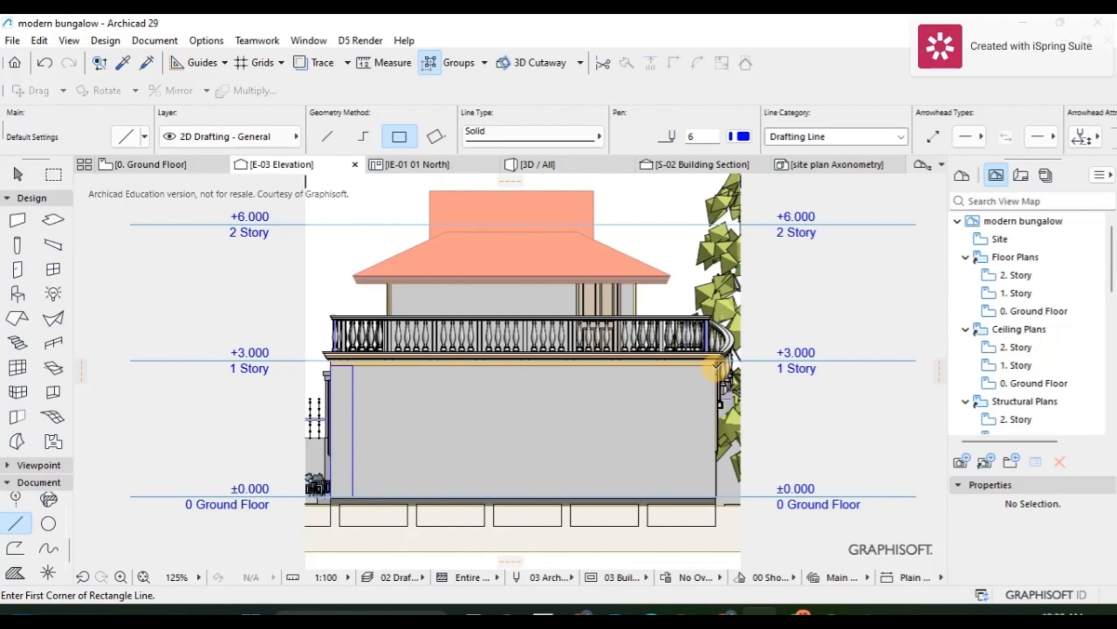
# Step: Draw a matching full-height rectangle 500 mm wide along the right edge of the blank ground-floor wall
pyautogui.click(717, 365)
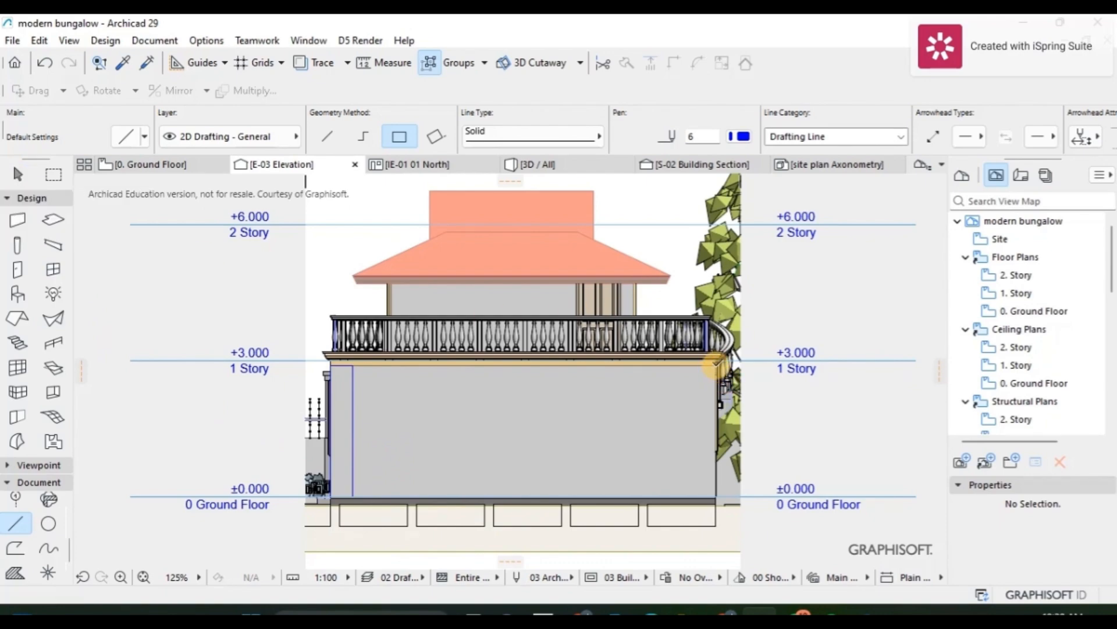
pyautogui.click(690, 489)
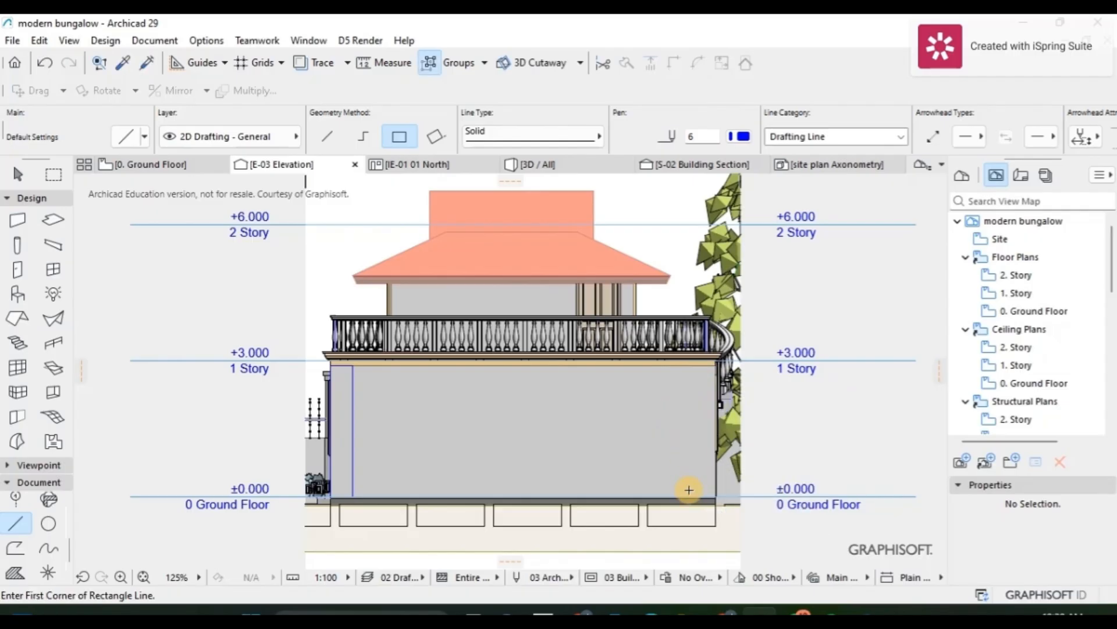
pyautogui.scroll(4, 717, 355)
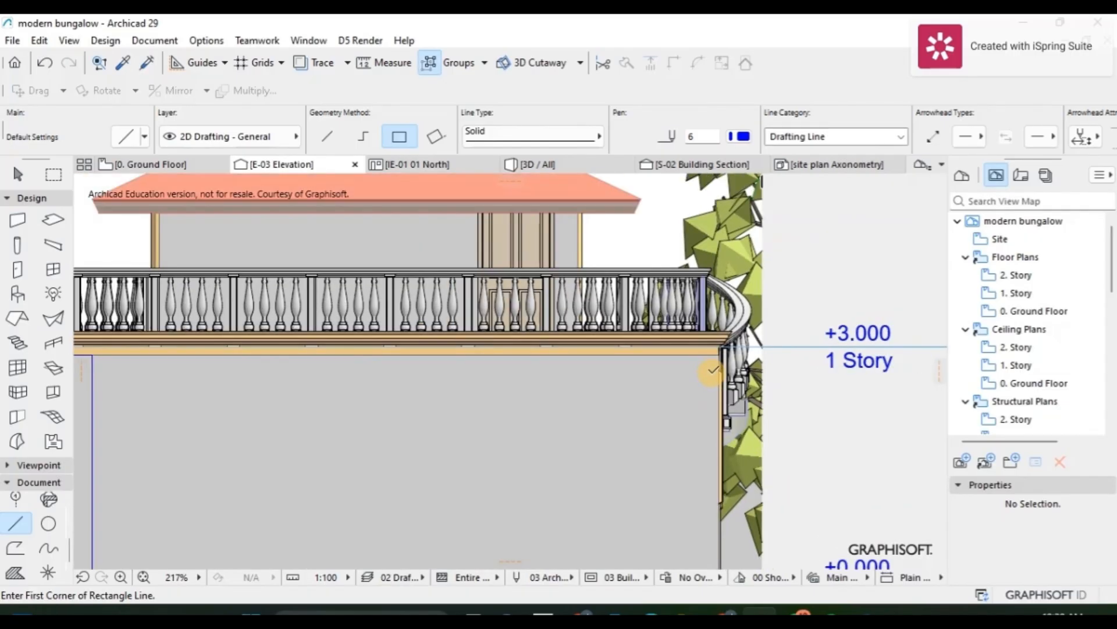
pyautogui.click(719, 353)
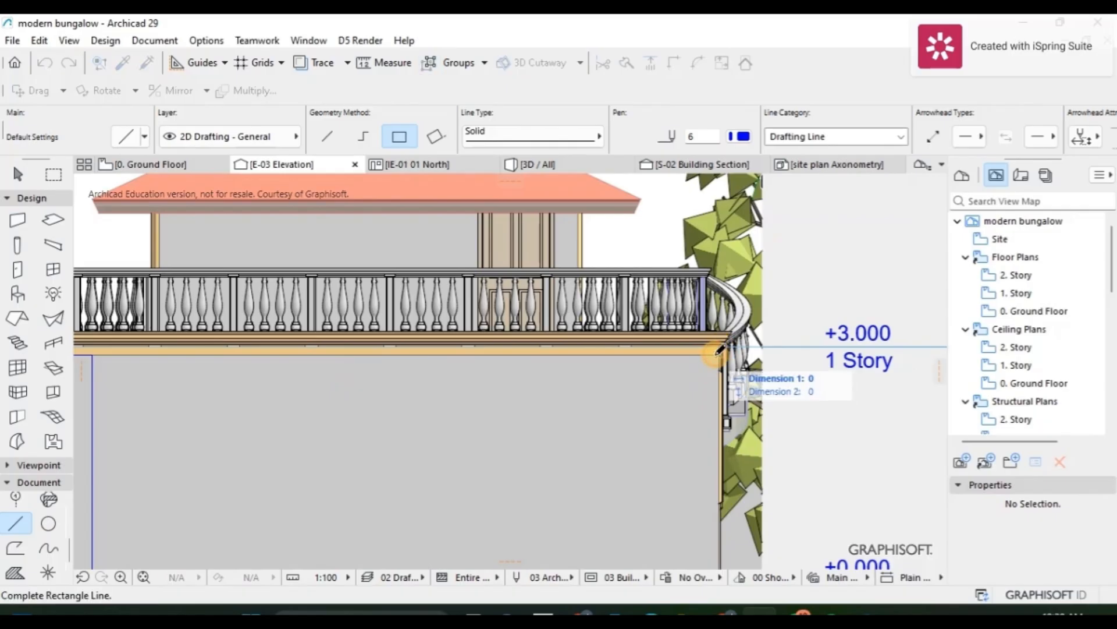
pyautogui.moveTo(661, 469); pyautogui.dragTo(667, 359, button='middle')
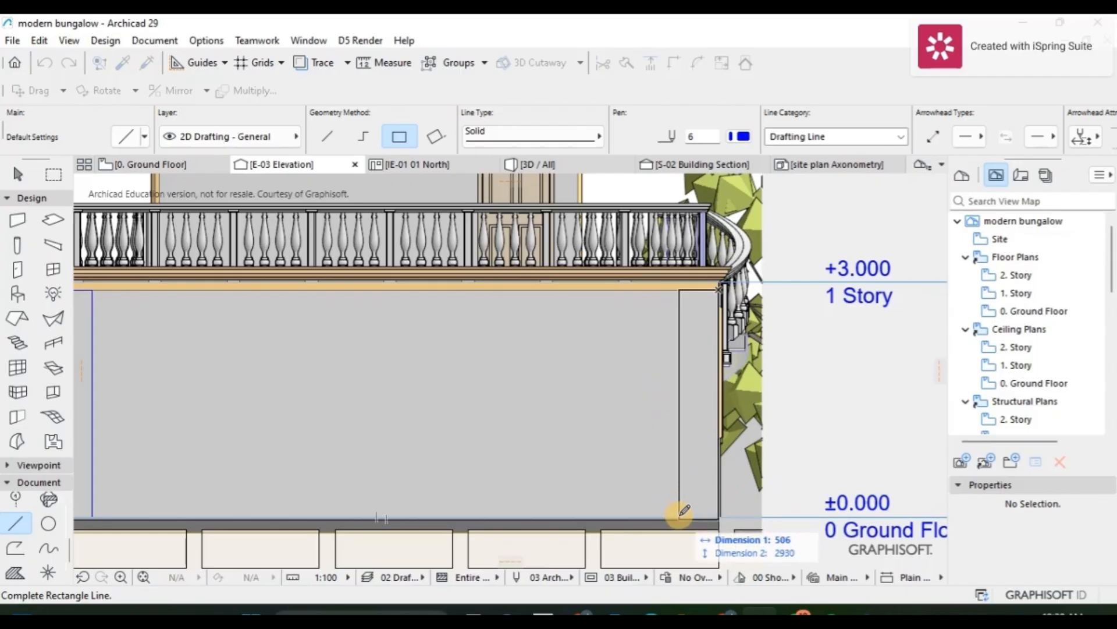
pyautogui.press('Tab')
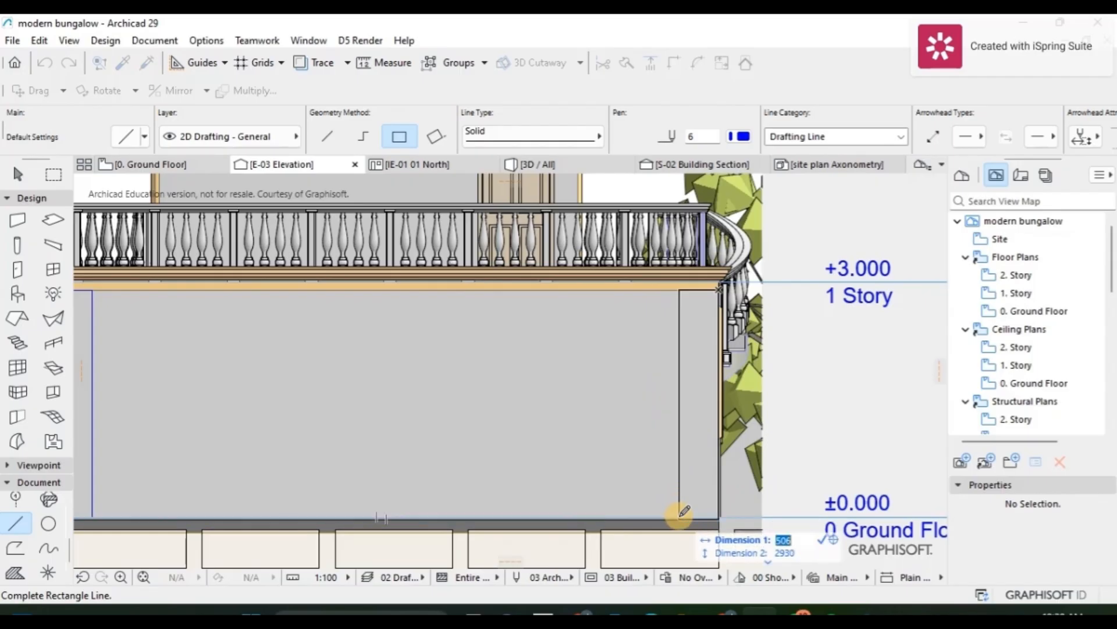
pyautogui.write('5')
pyautogui.press('Return')
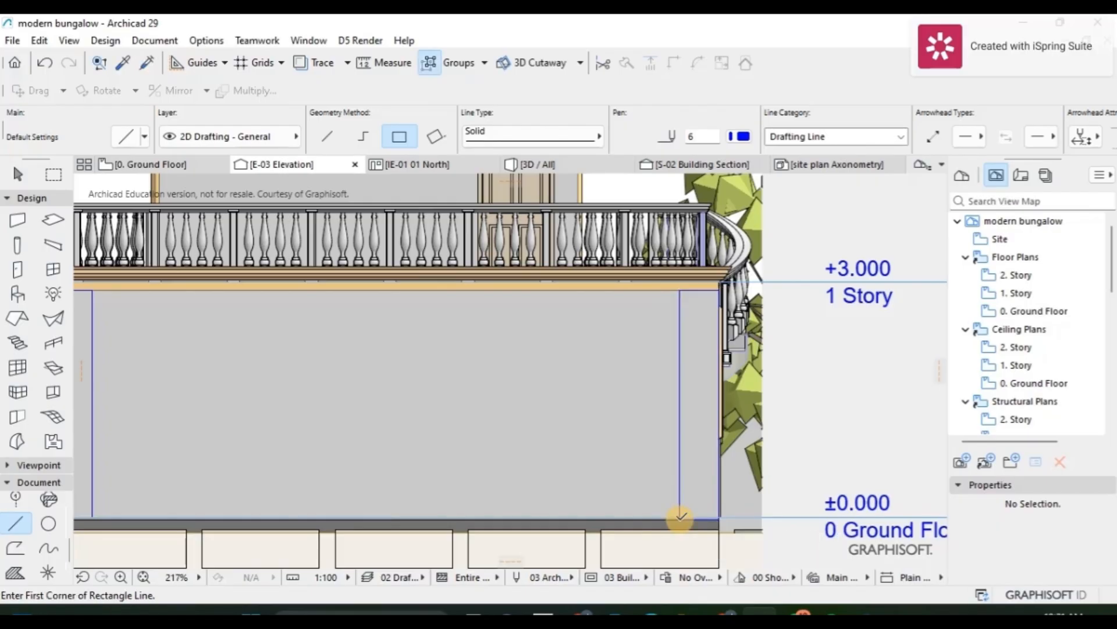
# Step: Draw a 7500 mm long, about 420 mm high rectangle along the wall's base between the two edge strips
pyautogui.scroll(-2, 594, 443)
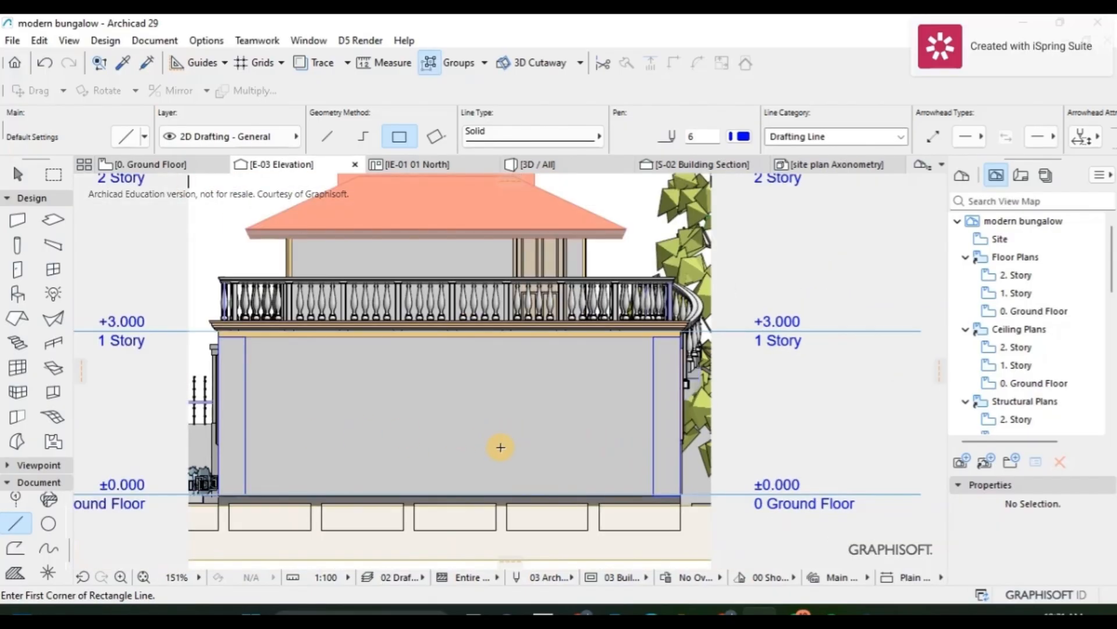
pyautogui.click(245, 474)
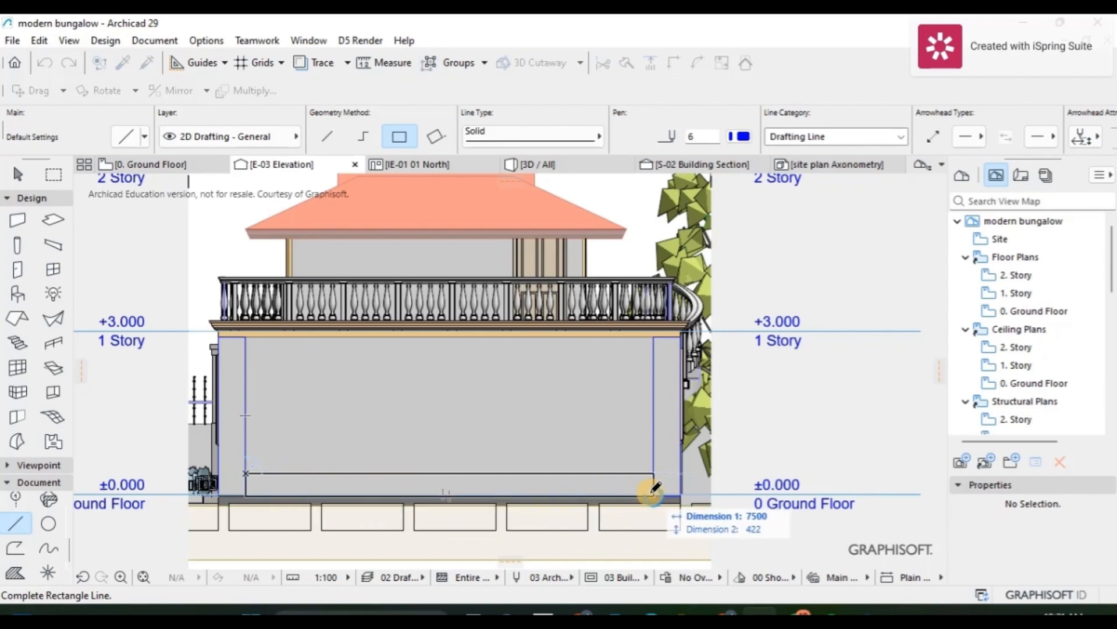
pyautogui.click(654, 494)
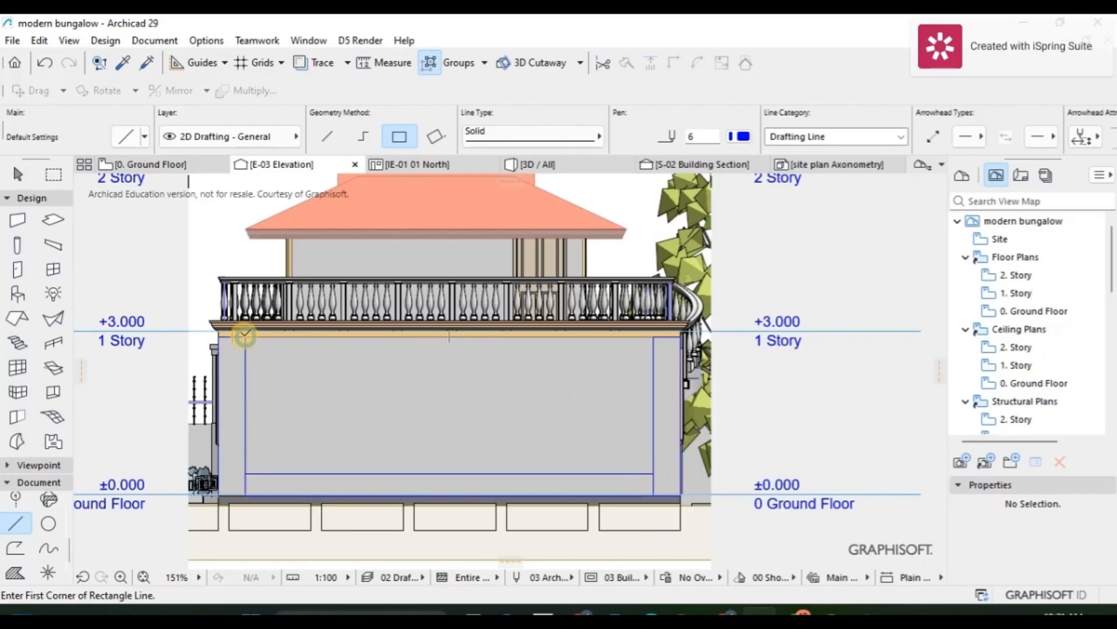
# Step: Draw a vertical rectangle 500 mm wide near the wall's middle, from the wall top down to the base band
pyautogui.click(245, 336)
pyautogui.press('Escape')
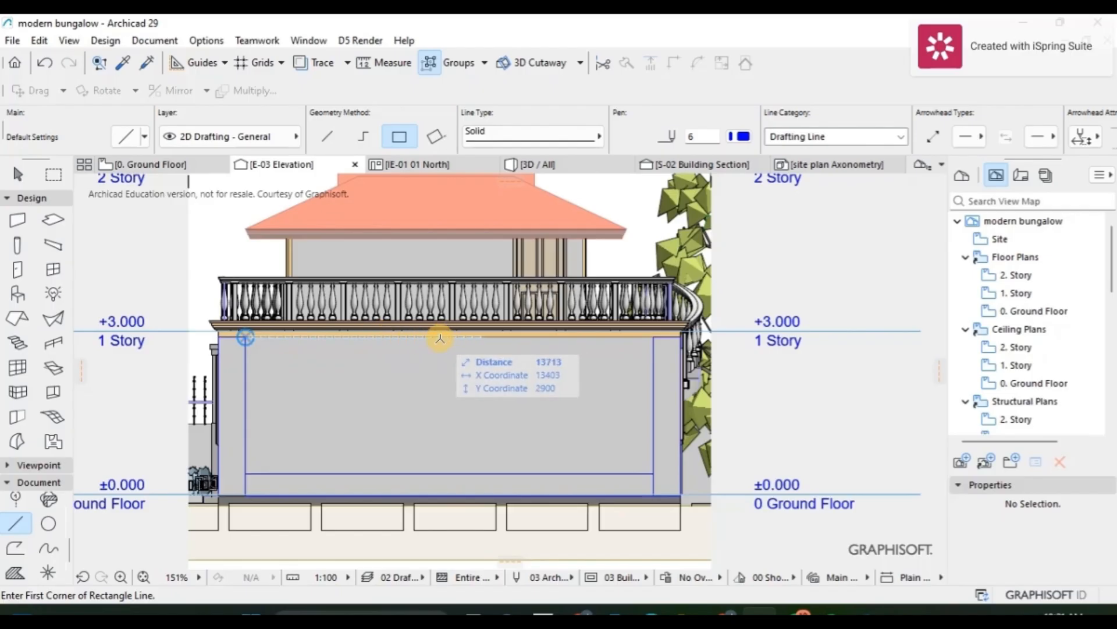
pyautogui.click(440, 338)
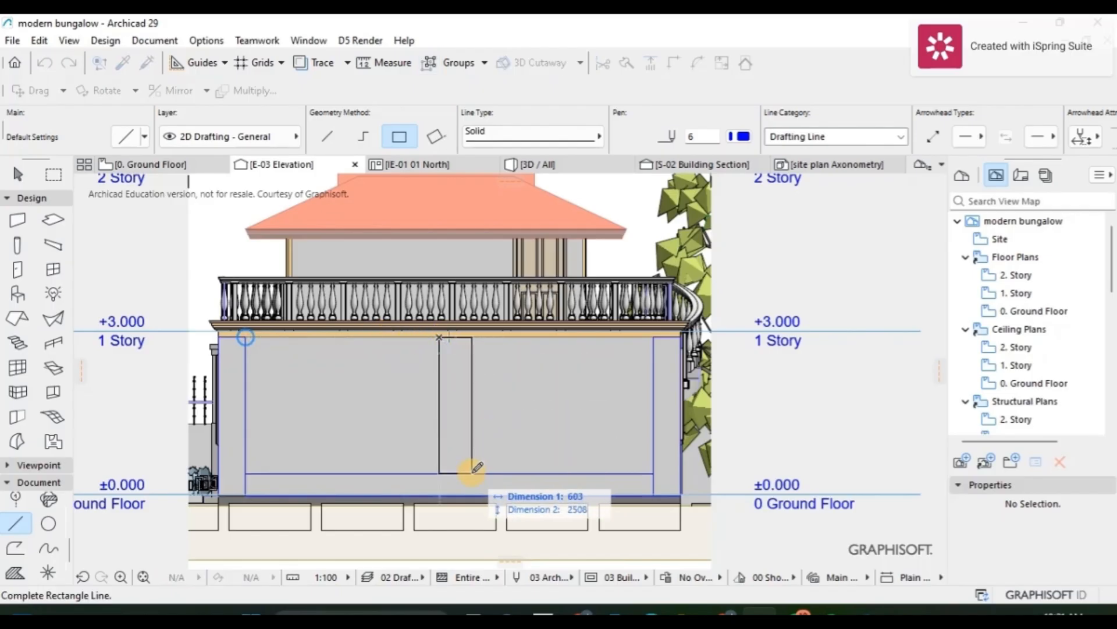
pyautogui.press('Tab')
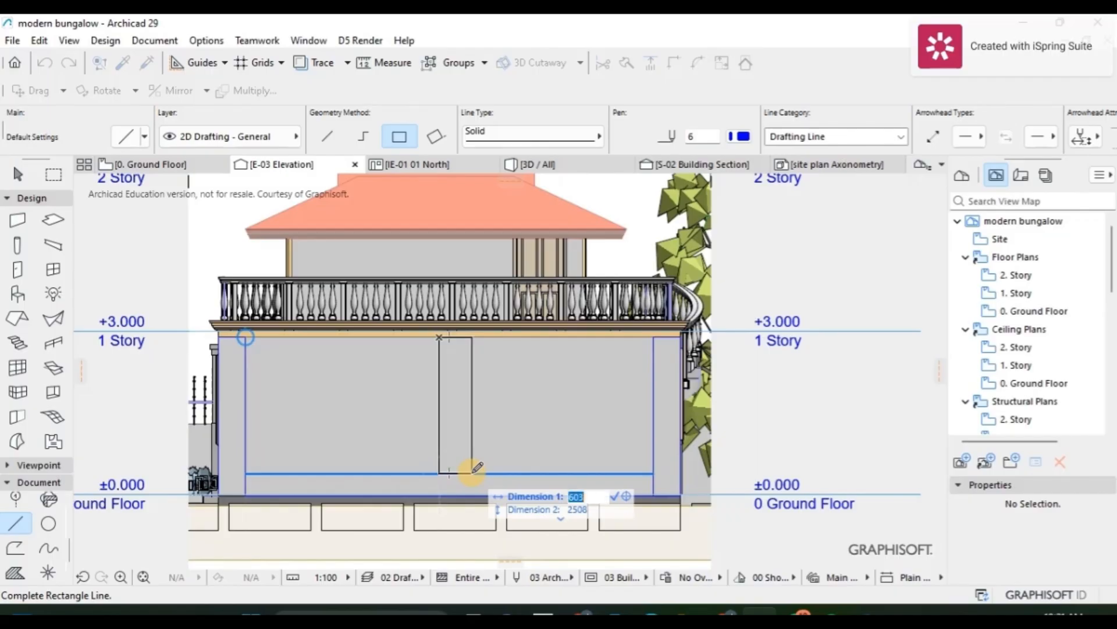
pyautogui.write('500')
pyautogui.click(465, 472)
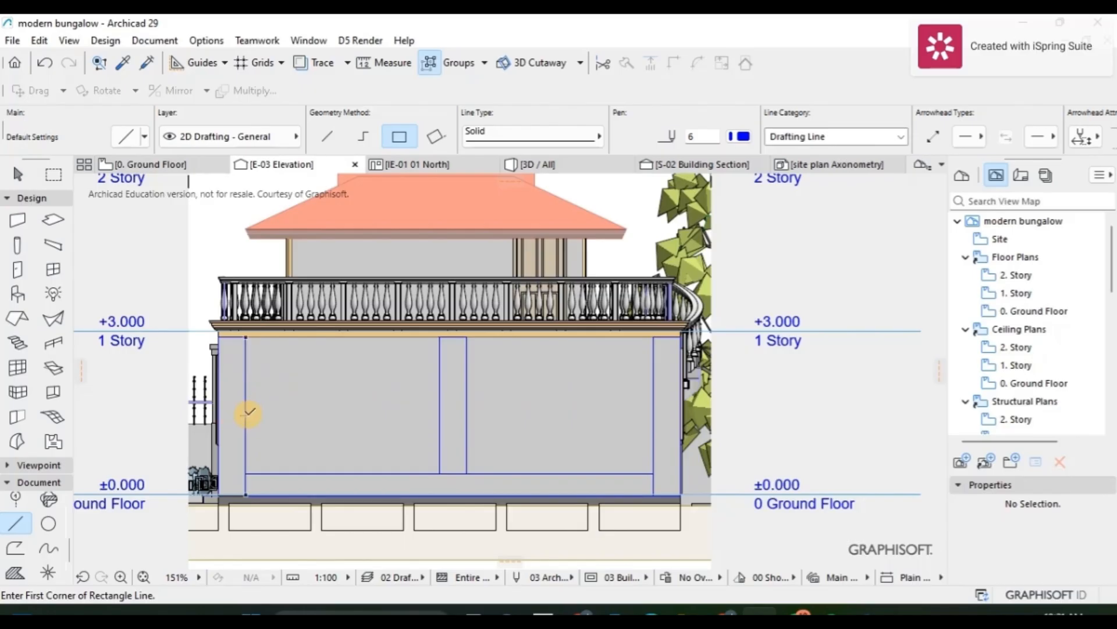
# Step: Draw a horizontal rectangle 7500 mm long and 200 mm high at mid-height between the two edge strips
pyautogui.click(246, 414)
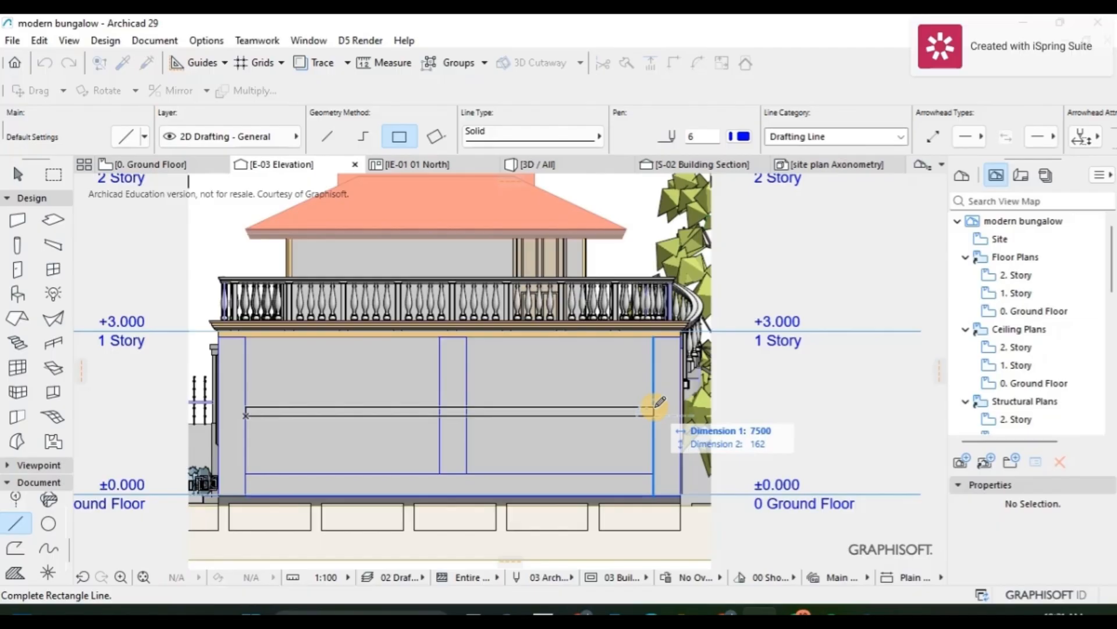
pyautogui.press('Tab')
pyautogui.press('Tab')
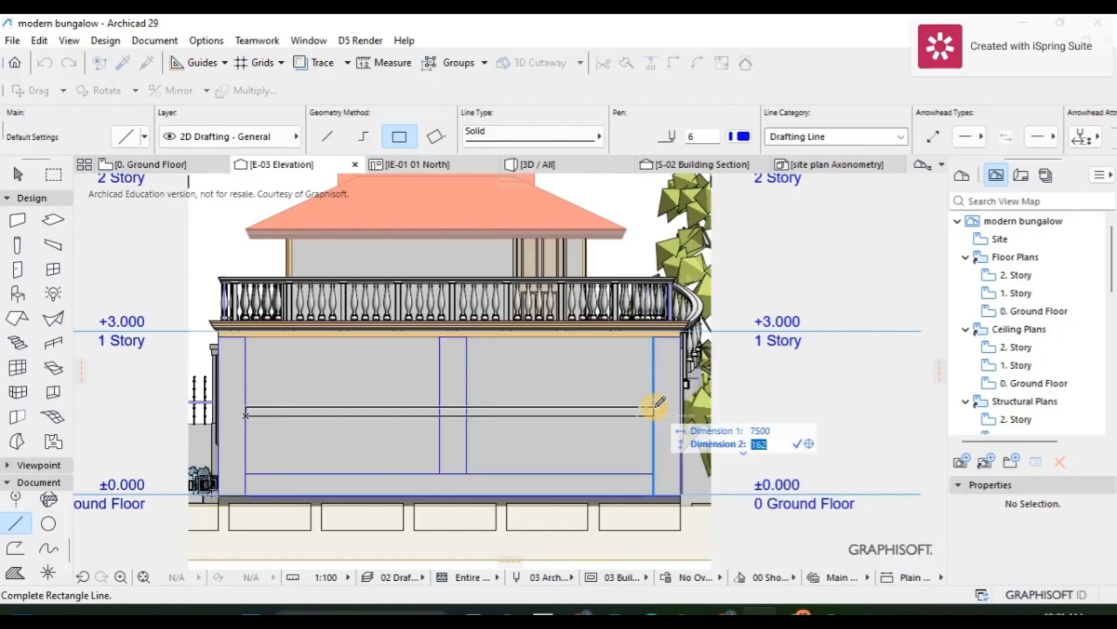
pyautogui.write('200')
pyautogui.press('Return')
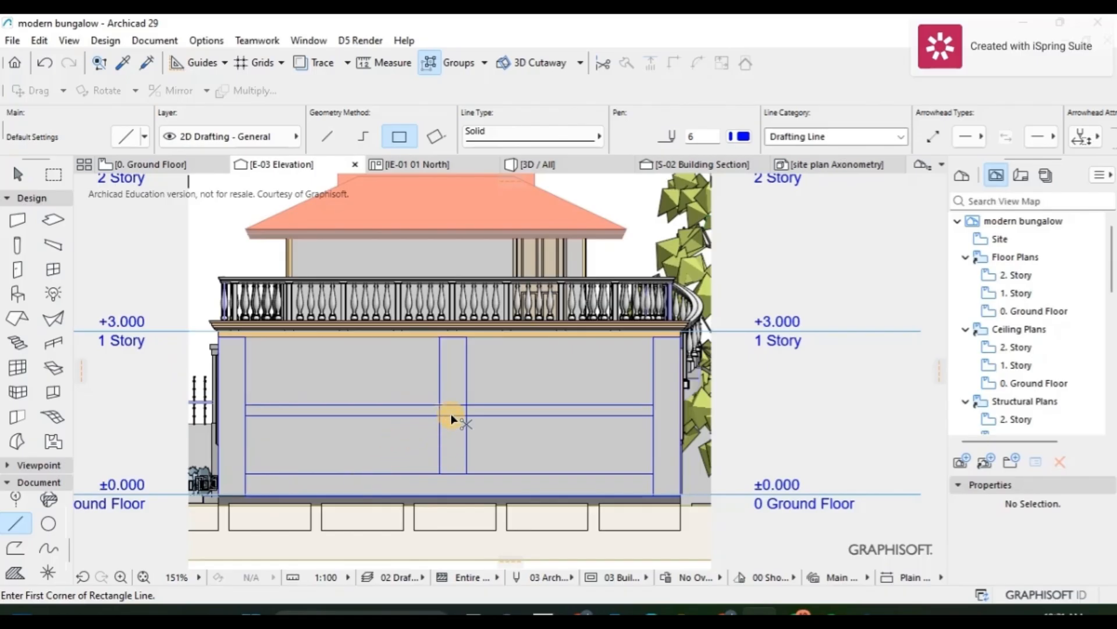
# Step: Trim the mid-height band's horizontal lines where they cross the middle vertical strip
pyautogui.scroll(6, 454, 419)
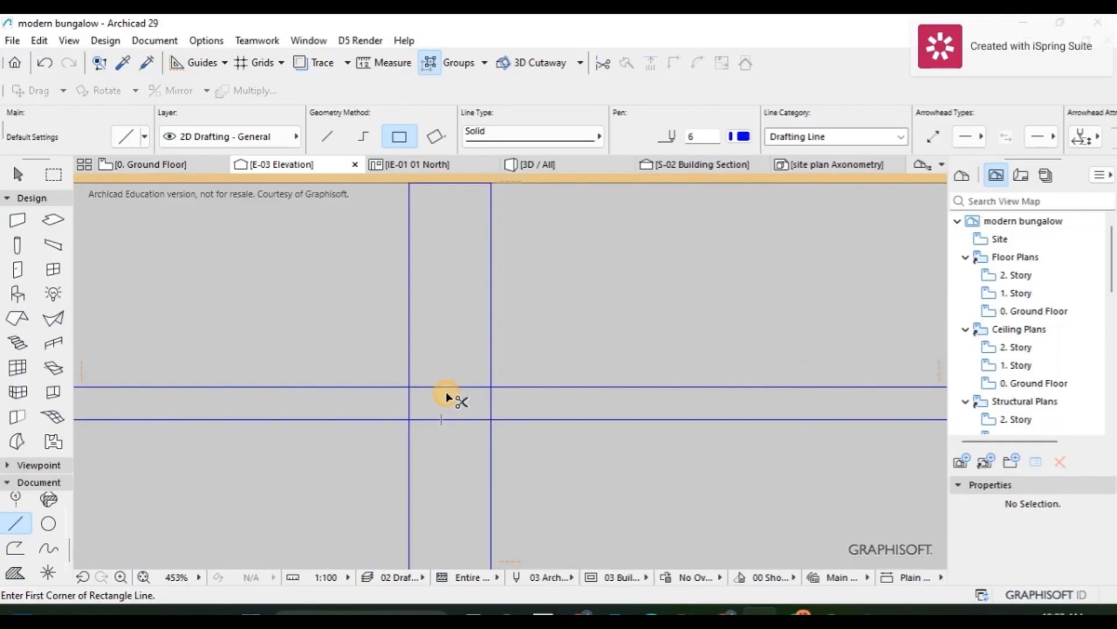
pyautogui.keyDown('ctrl'); pyautogui.click(447, 387); pyautogui.keyUp('ctrl')
pyautogui.keyDown('ctrl'); pyautogui.click(417, 387); pyautogui.keyUp('ctrl')
pyautogui.keyDown('ctrl'); pyautogui.click(448, 420); pyautogui.keyUp('ctrl')
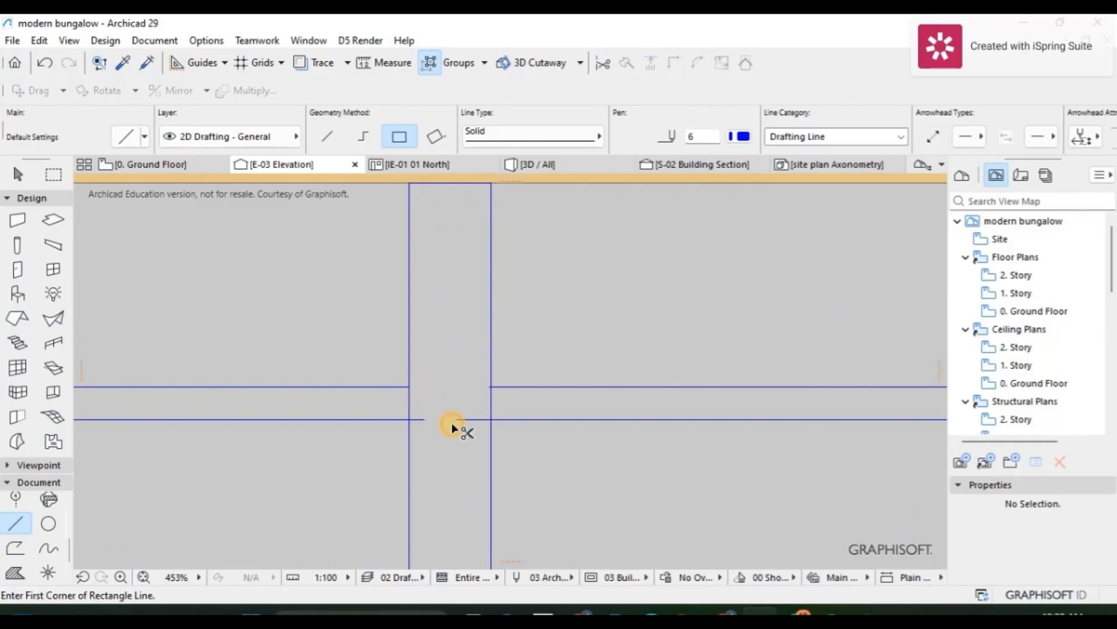
pyautogui.keyDown('ctrl'); pyautogui.click(486, 420); pyautogui.keyUp('ctrl')
pyautogui.hotkey('ctrl', 'z')
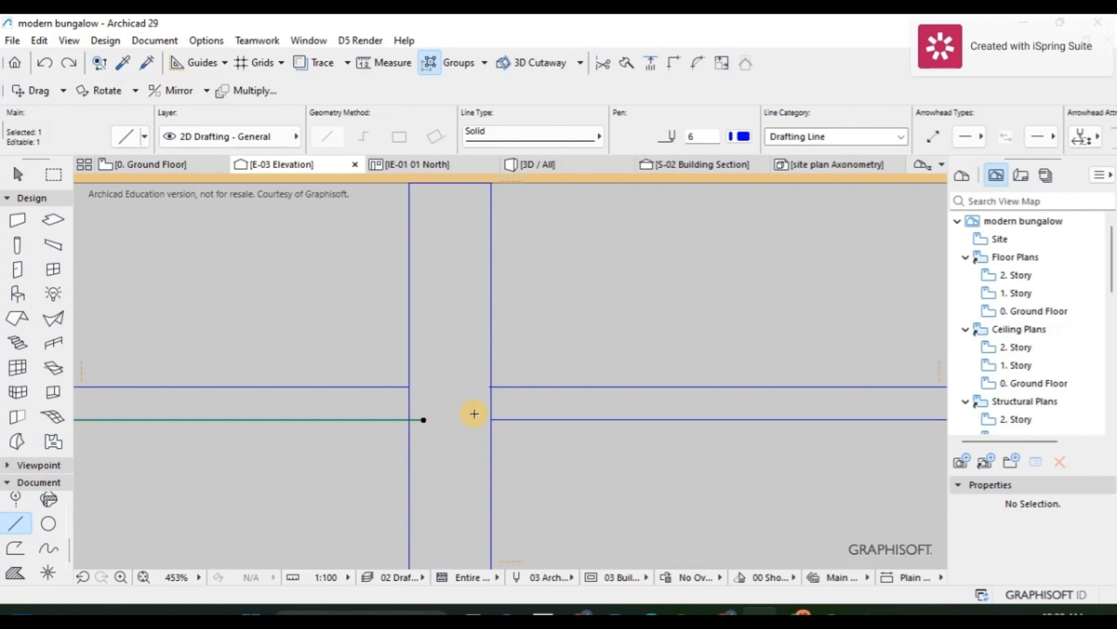
# Step: Trim the middle strip's two vertical edges between the mid-height band's lines to leave an open crossing
pyautogui.press('Escape')
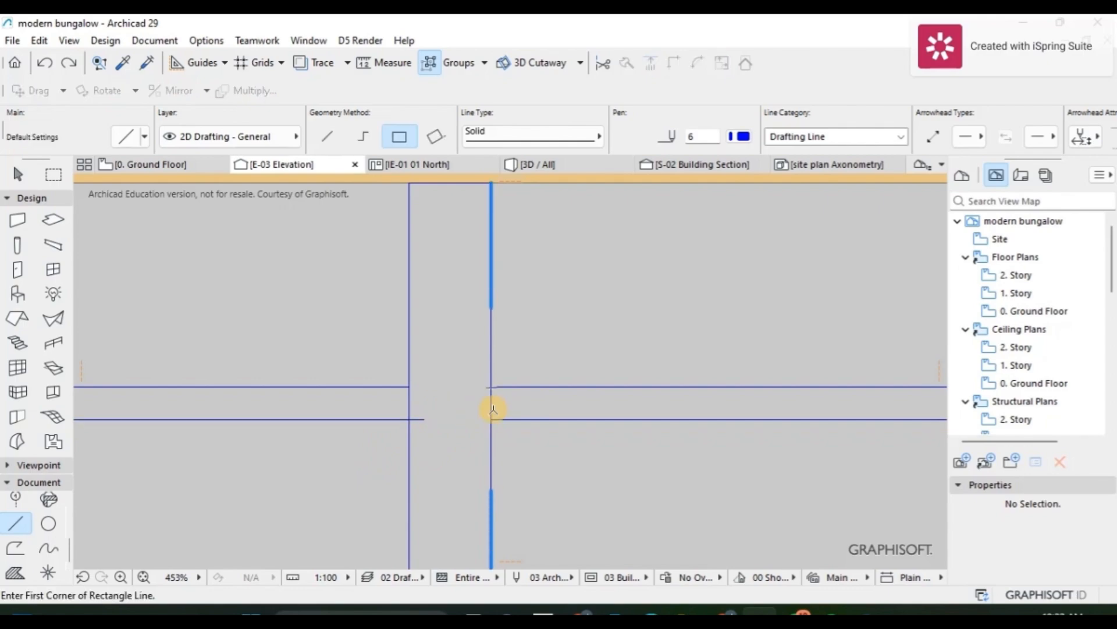
pyautogui.press('Escape')
pyautogui.keyDown('ctrl'); pyautogui.click(492, 414); pyautogui.keyUp('ctrl')
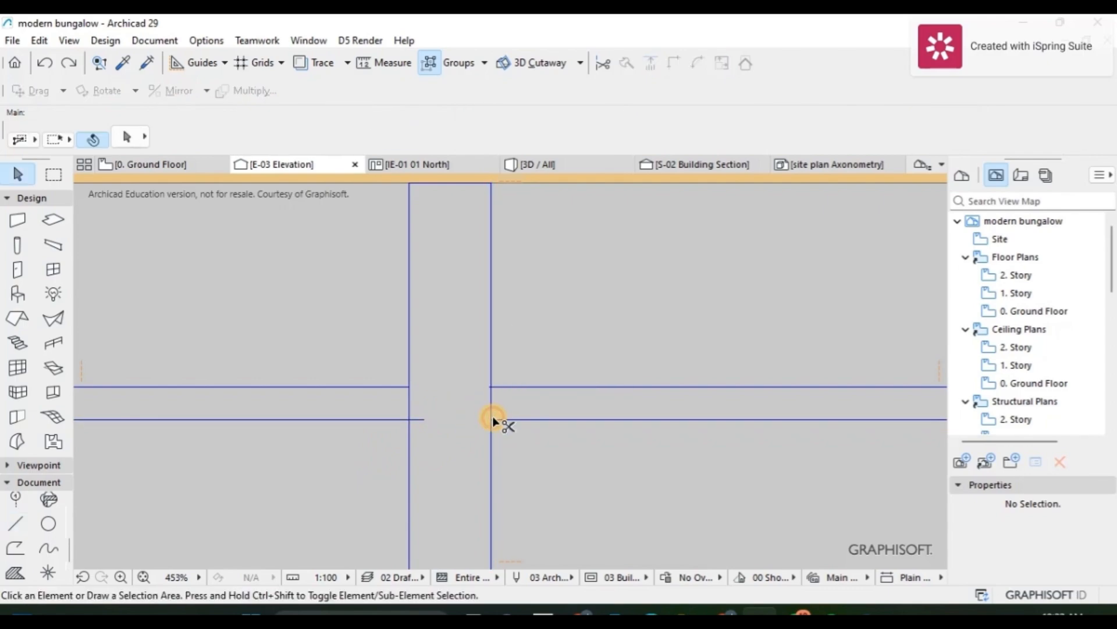
pyautogui.keyDown('ctrl'); pyautogui.click(411, 403); pyautogui.keyUp('ctrl')
pyautogui.scroll(5, 491, 389)
pyautogui.scroll(2, 492, 384)
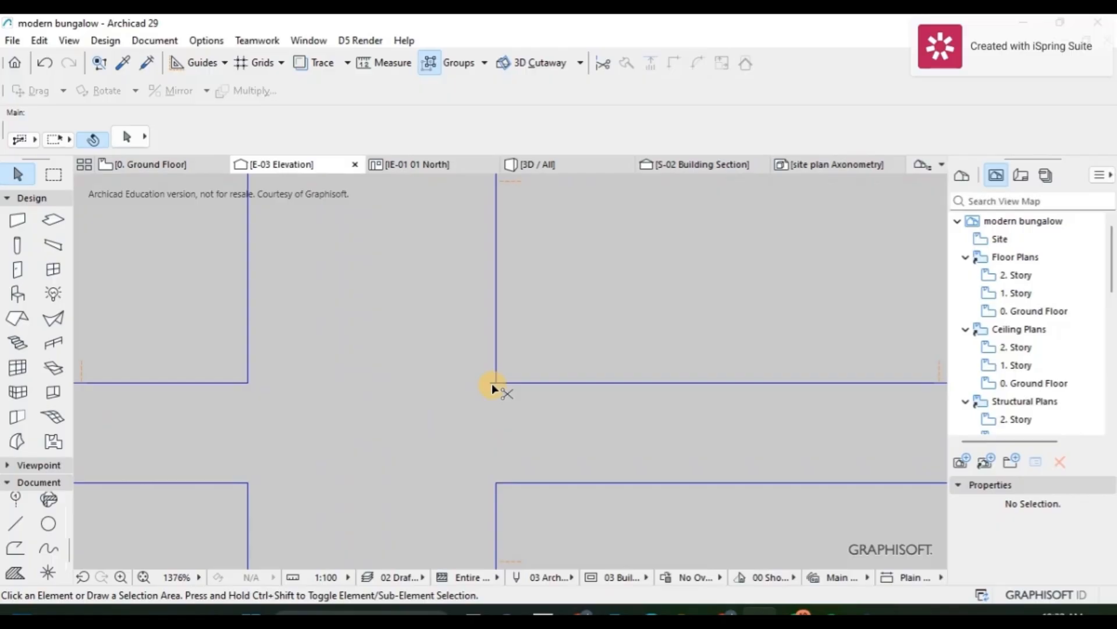
# Step: Trim the inner lines of both edge strips where the mid-height band meets them
pyautogui.scroll(-10, 499, 411)
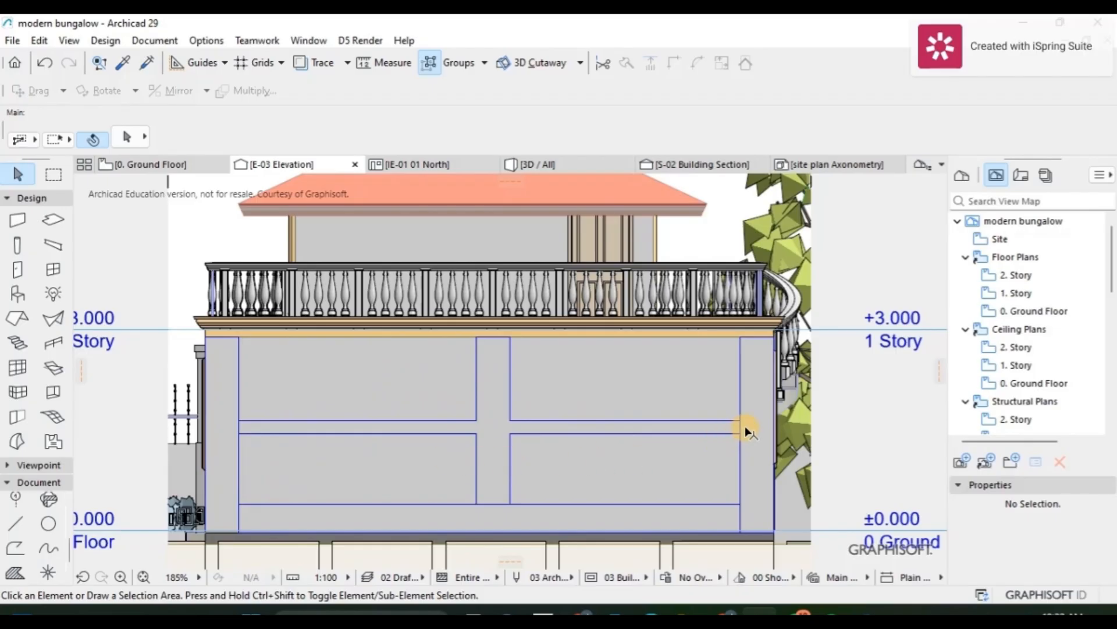
pyautogui.scroll(3, 735, 432)
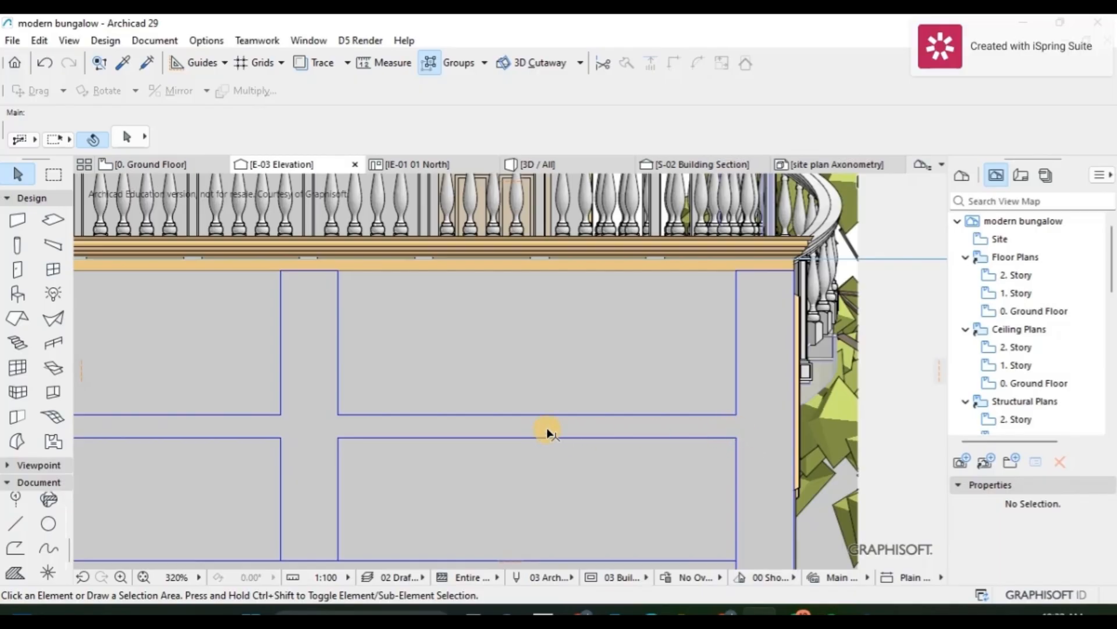
pyautogui.scroll(-3, 547, 427)
pyautogui.scroll(4, 292, 428)
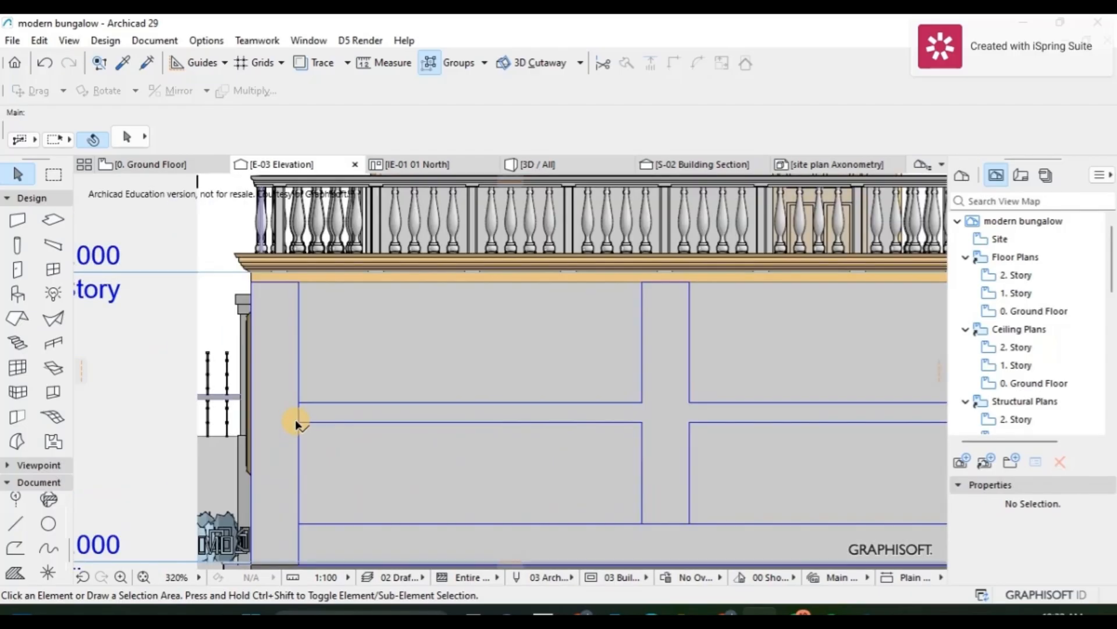
pyautogui.scroll(2, 307, 429)
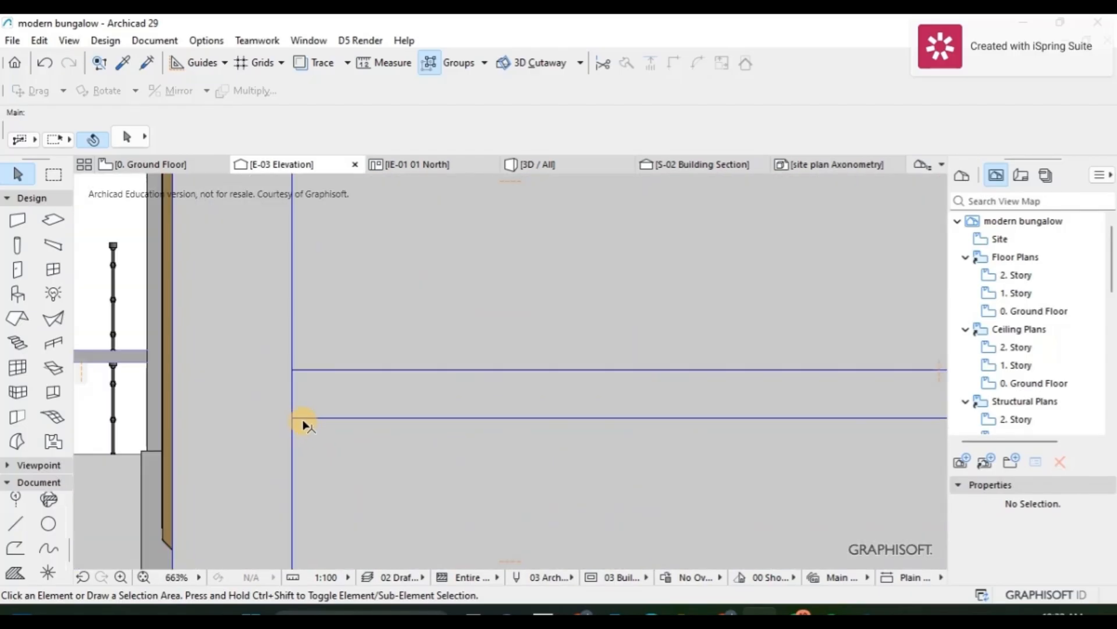
pyautogui.click(290, 389)
pyautogui.scroll(-5, 396, 388)
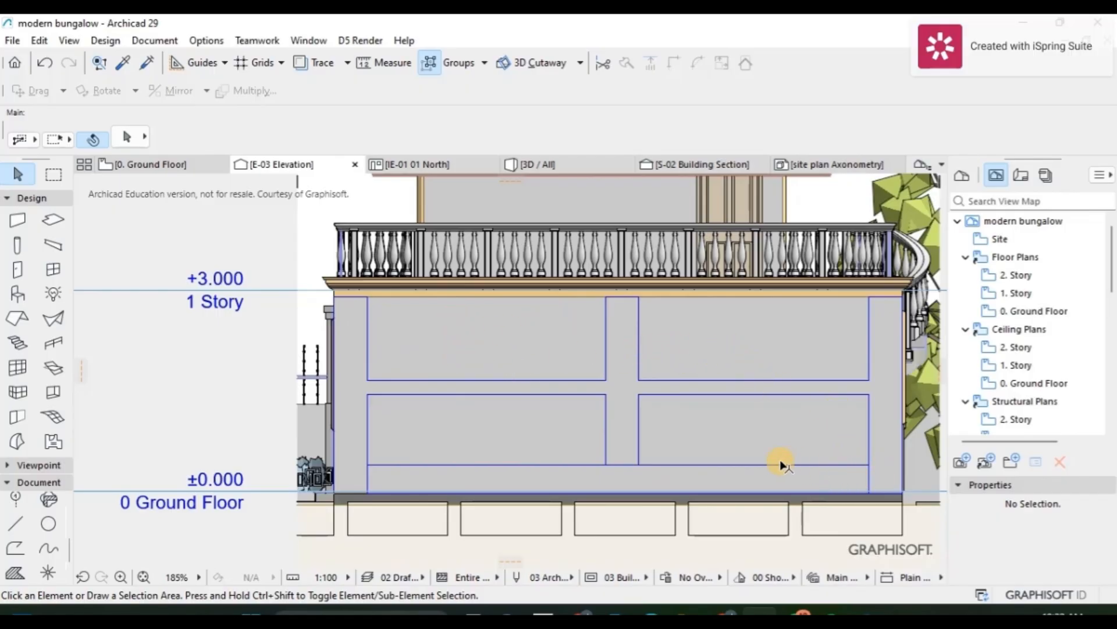
# Step: Create a box morph over the 500 mm wide left edge strip at full wall height, with a 30 mm extrusion length
pyautogui.moveTo(690, 438)
pyautogui.click(18, 442)
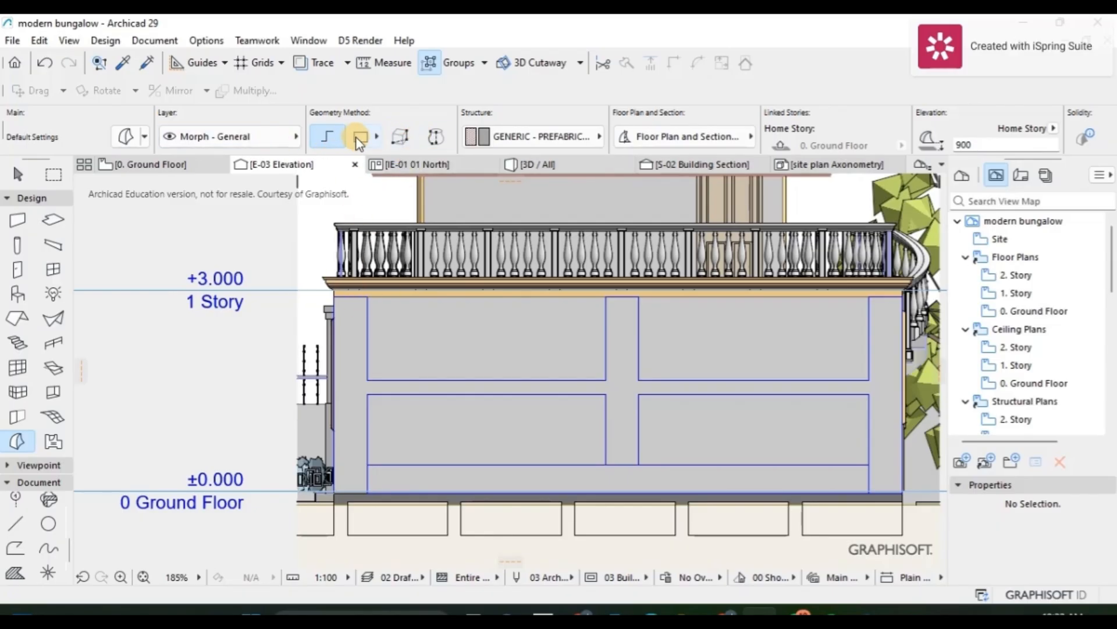
pyautogui.click(401, 138)
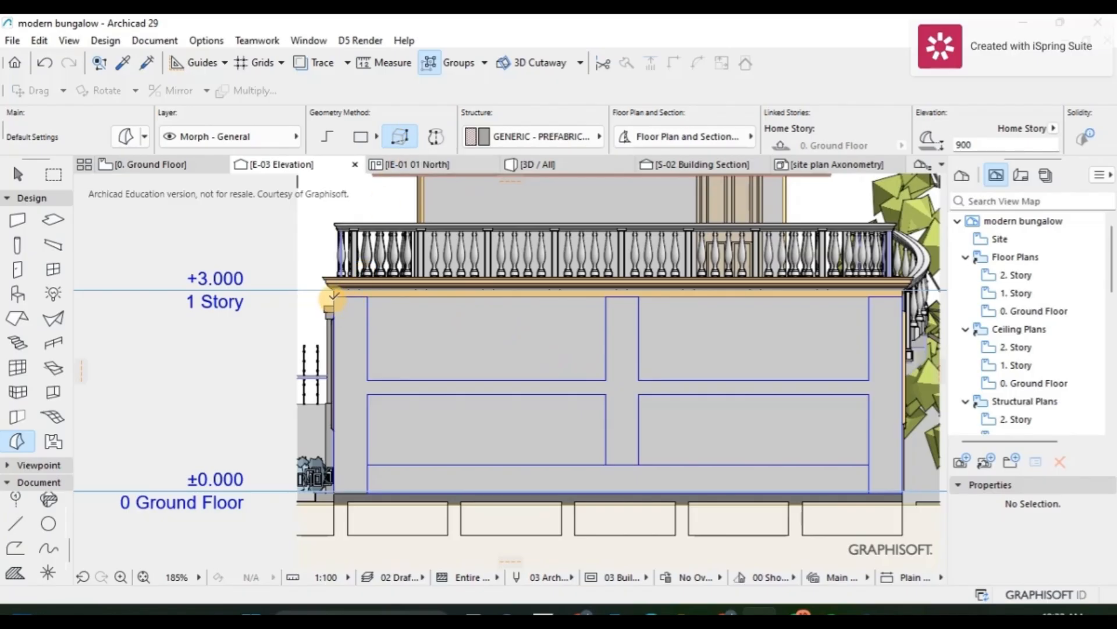
pyautogui.click(335, 295)
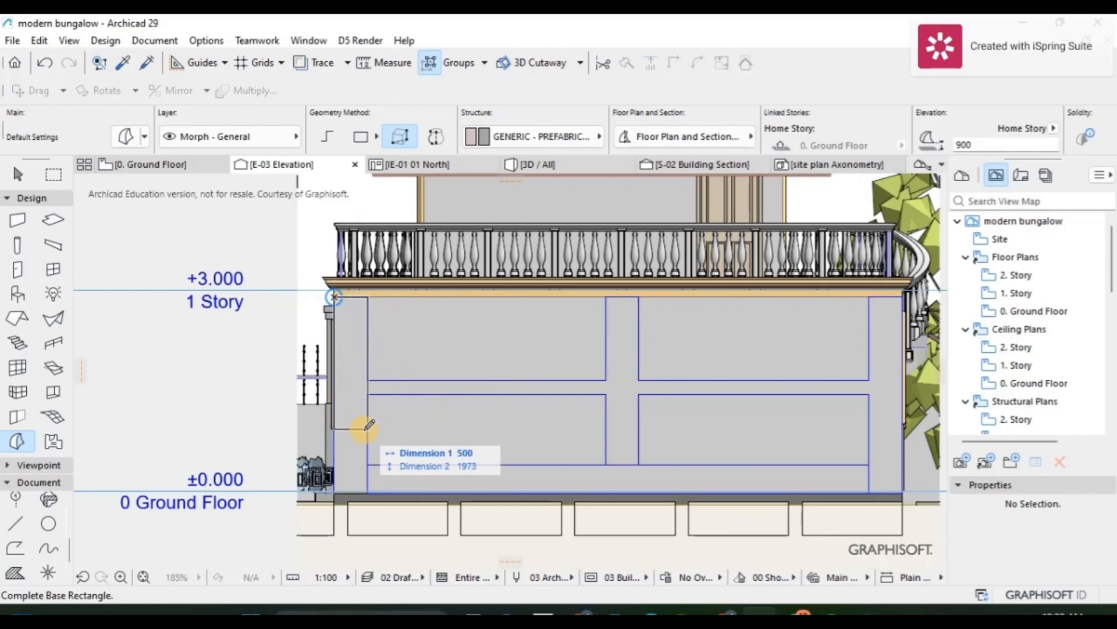
pyautogui.click(367, 491)
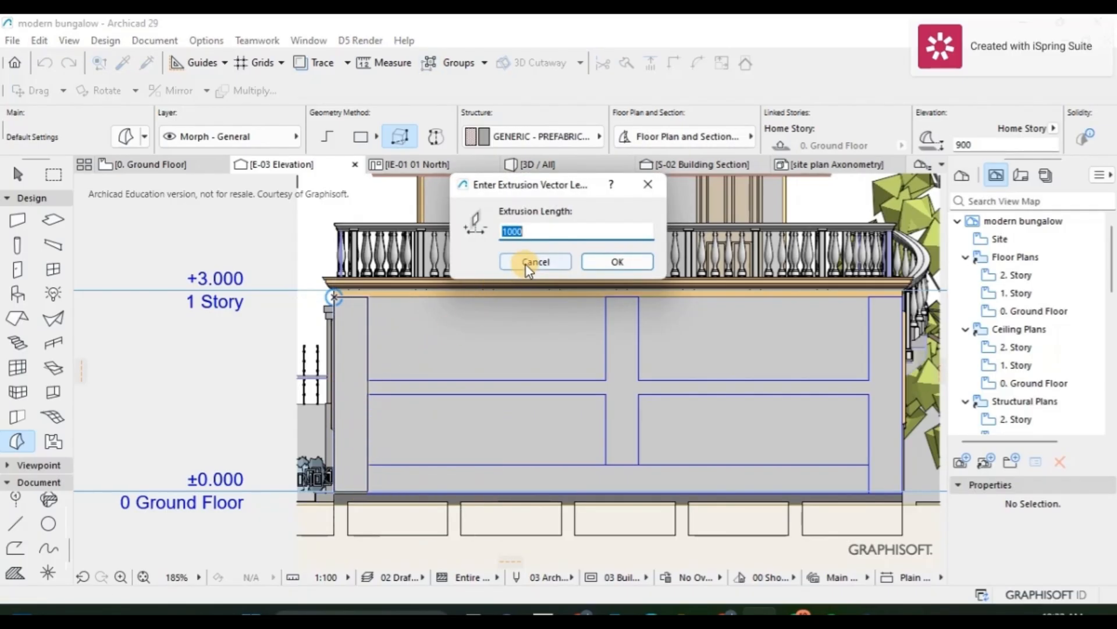
pyautogui.press('BackSpace')
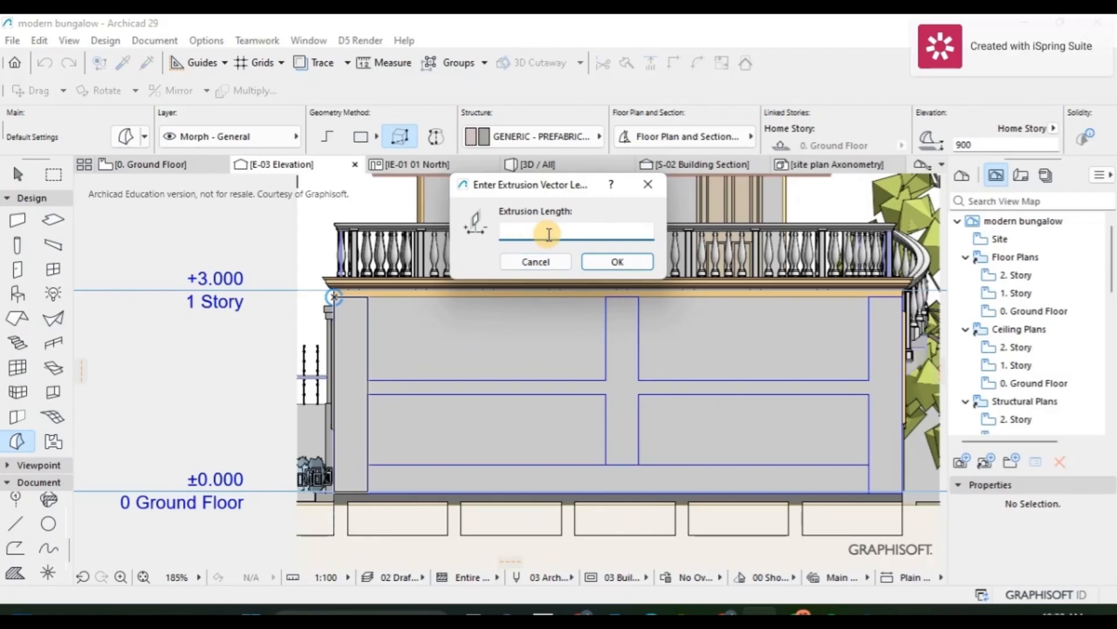
pyautogui.write('30')
pyautogui.click(614, 263)
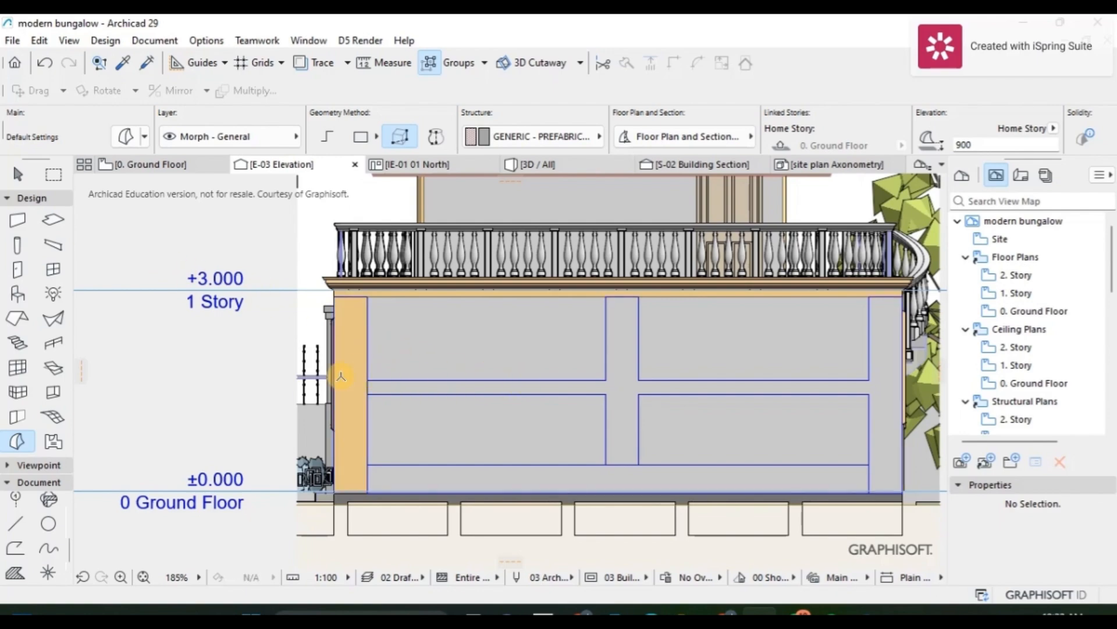
# Step: Create box morphs with a 30 mm extrusion length over the middle vertical strip and the right edge strip
pyautogui.click(606, 295)
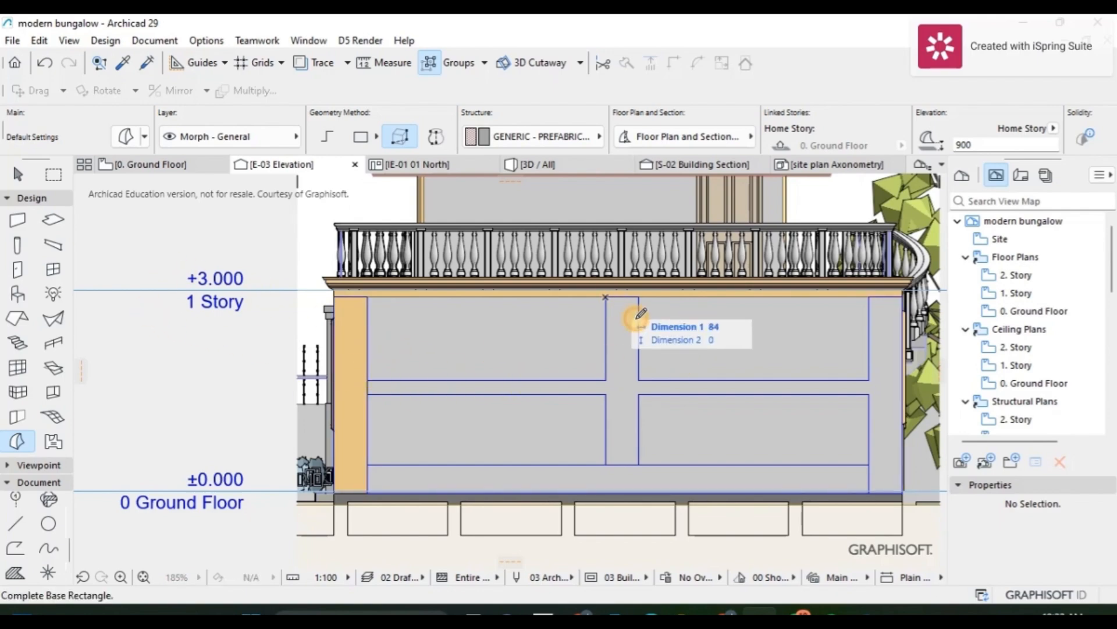
pyautogui.click(640, 457)
pyautogui.click(601, 266)
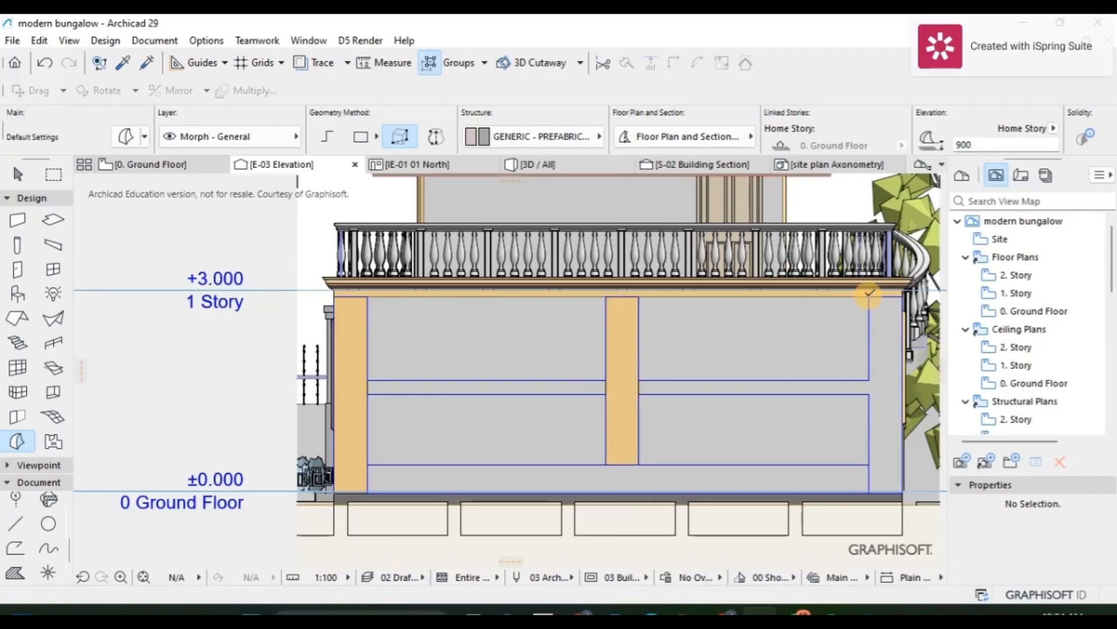
pyautogui.click(869, 295)
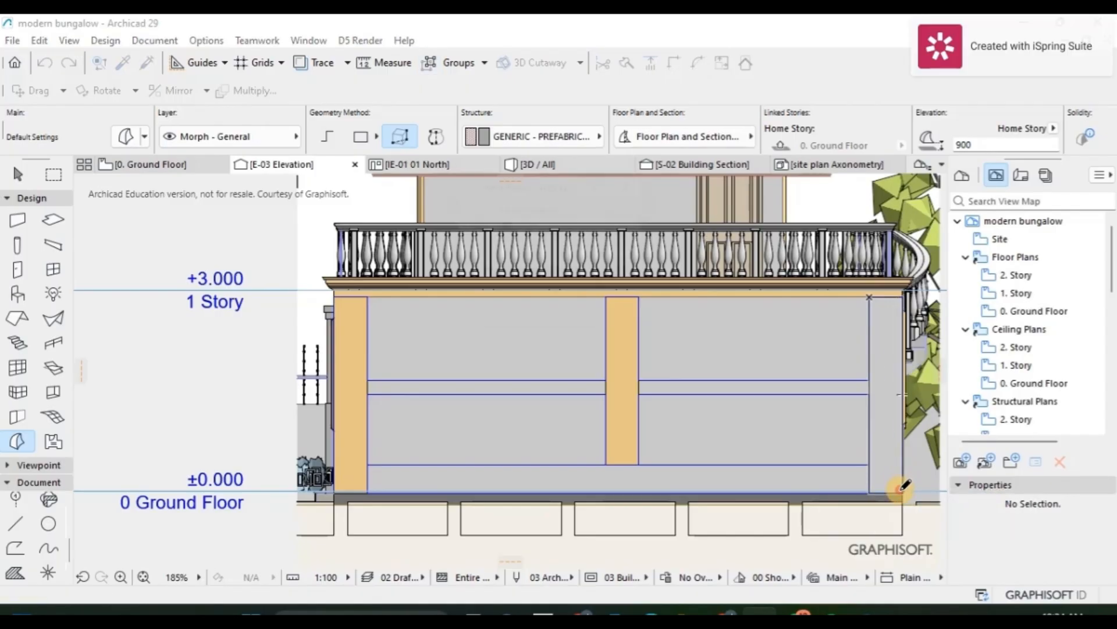
pyautogui.click(903, 487)
pyautogui.click(603, 262)
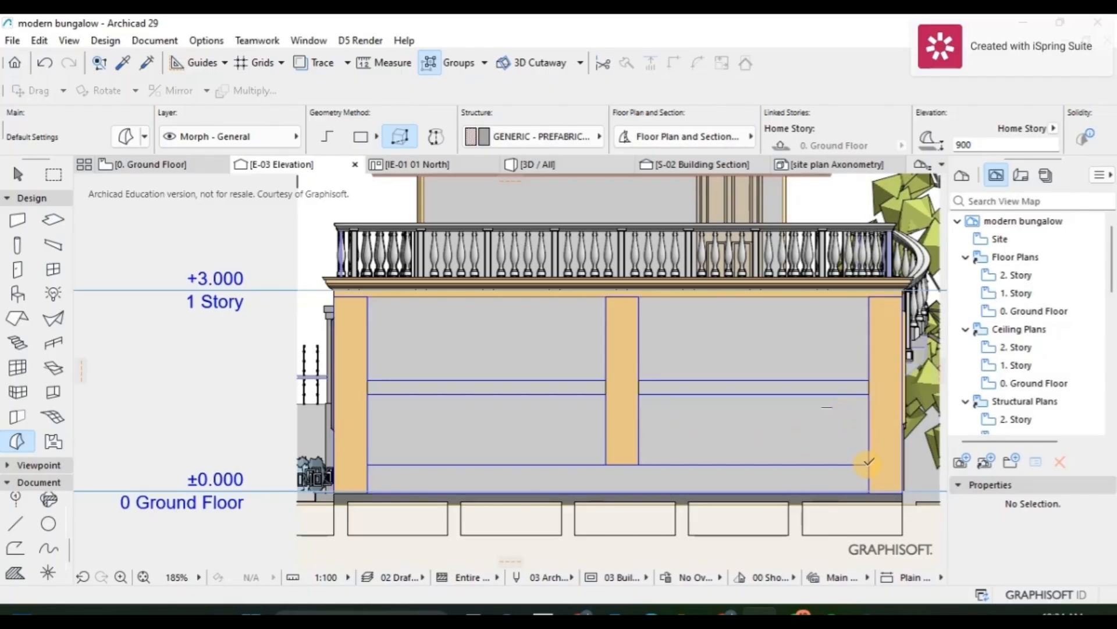
# Step: Create a box morph with a 30 mm extrusion length over the base band between the two edge strips
pyautogui.click(868, 464)
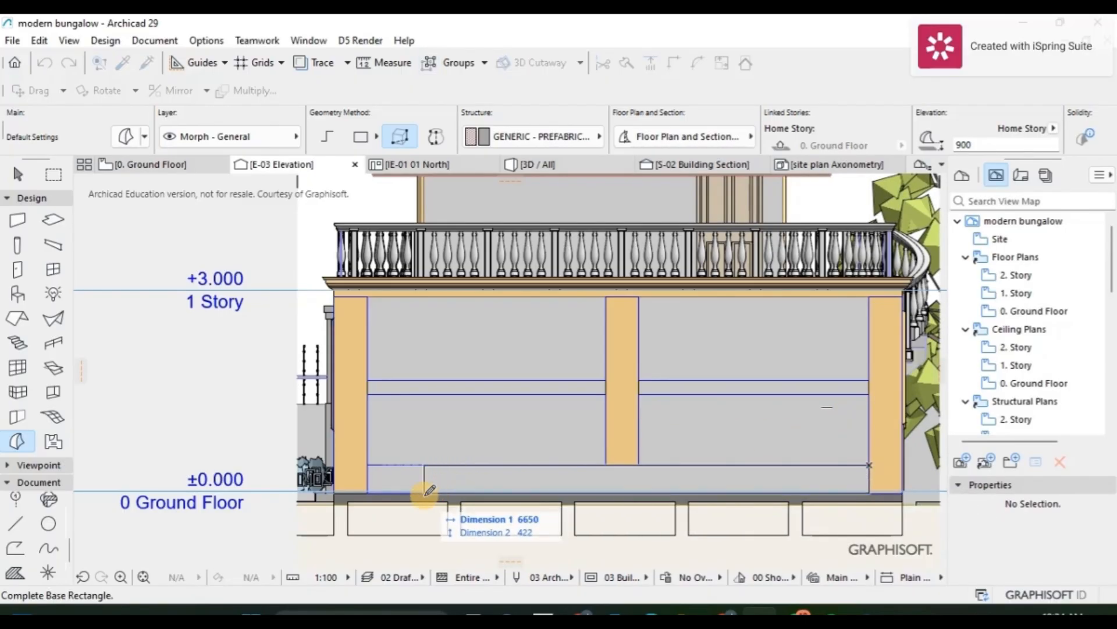
pyautogui.click(368, 492)
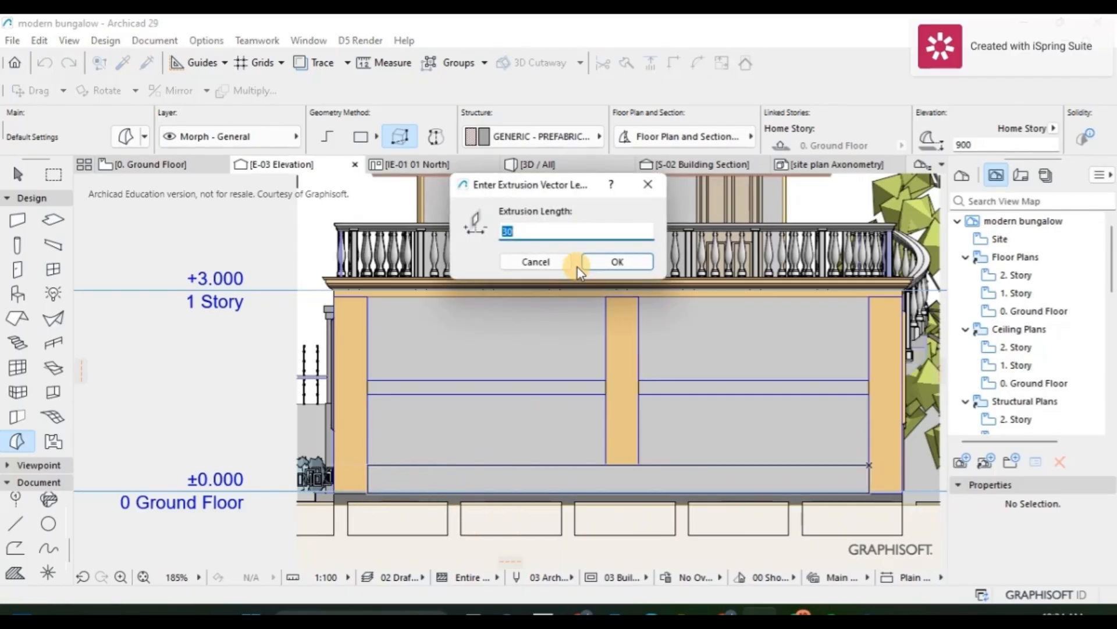
pyautogui.click(603, 266)
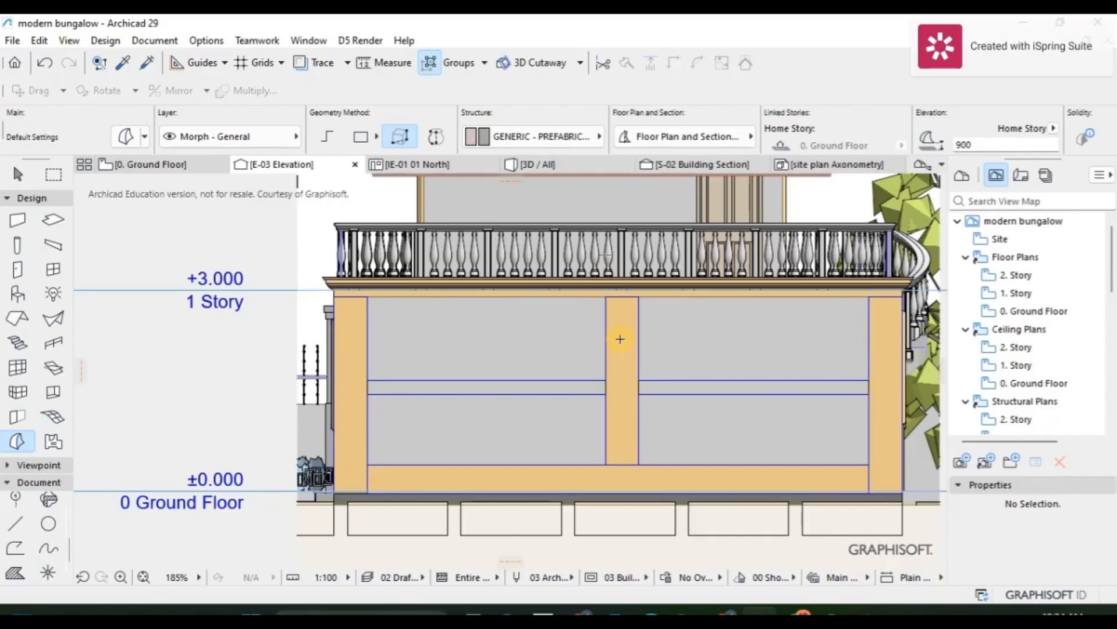
# Step: Create 200 mm high box morphs with a 30 mm extrusion length over both mid-height band segments beside the middle strip
pyautogui.click(639, 381)
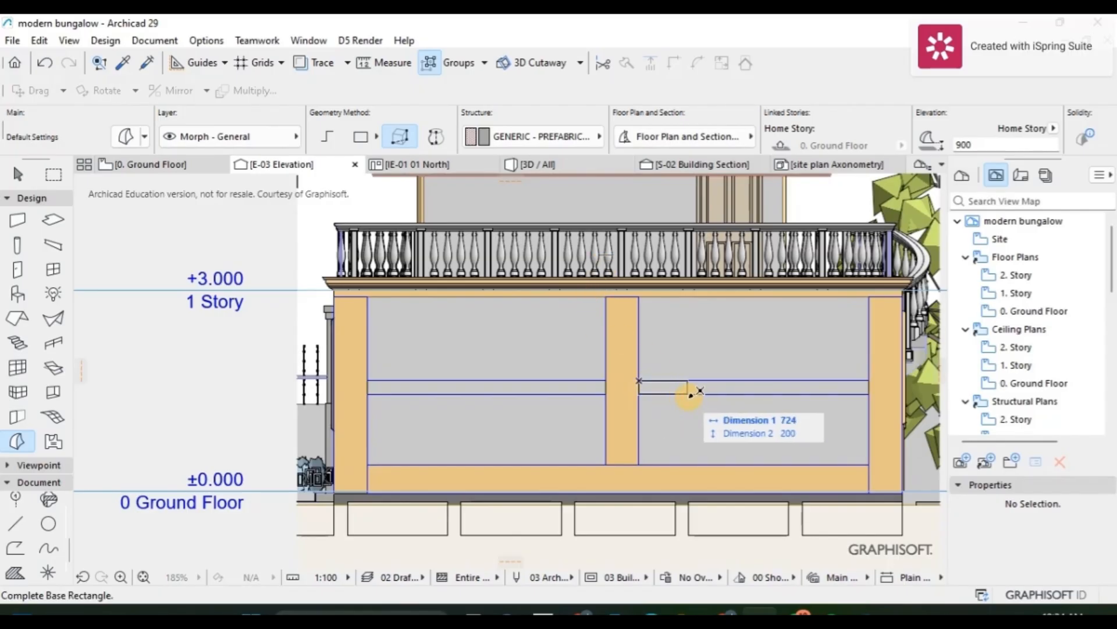
pyautogui.click(871, 395)
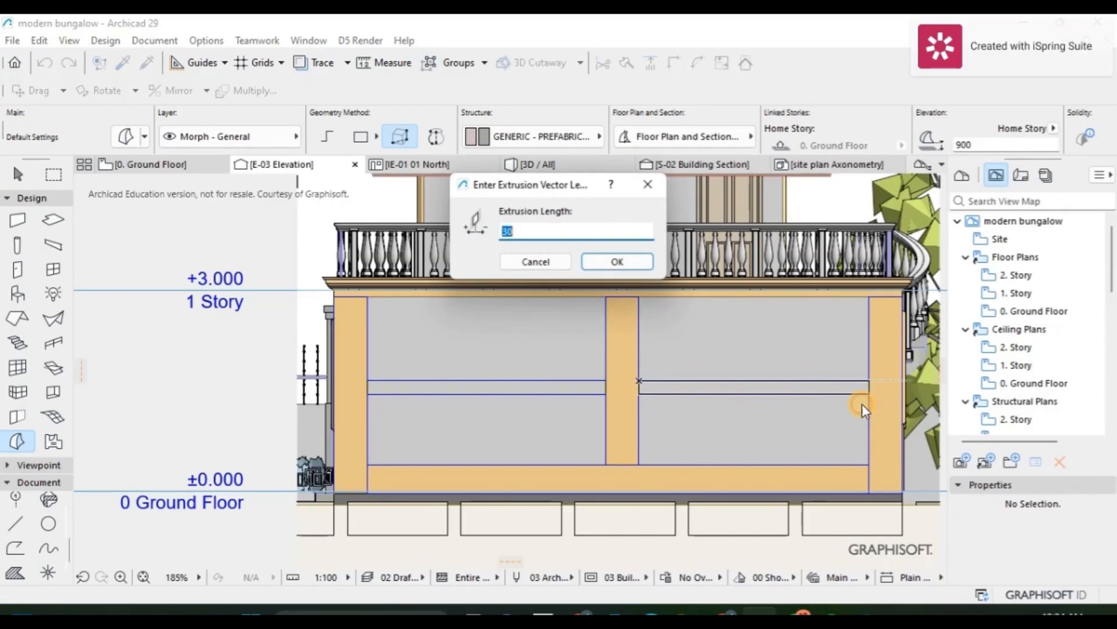
pyautogui.click(615, 263)
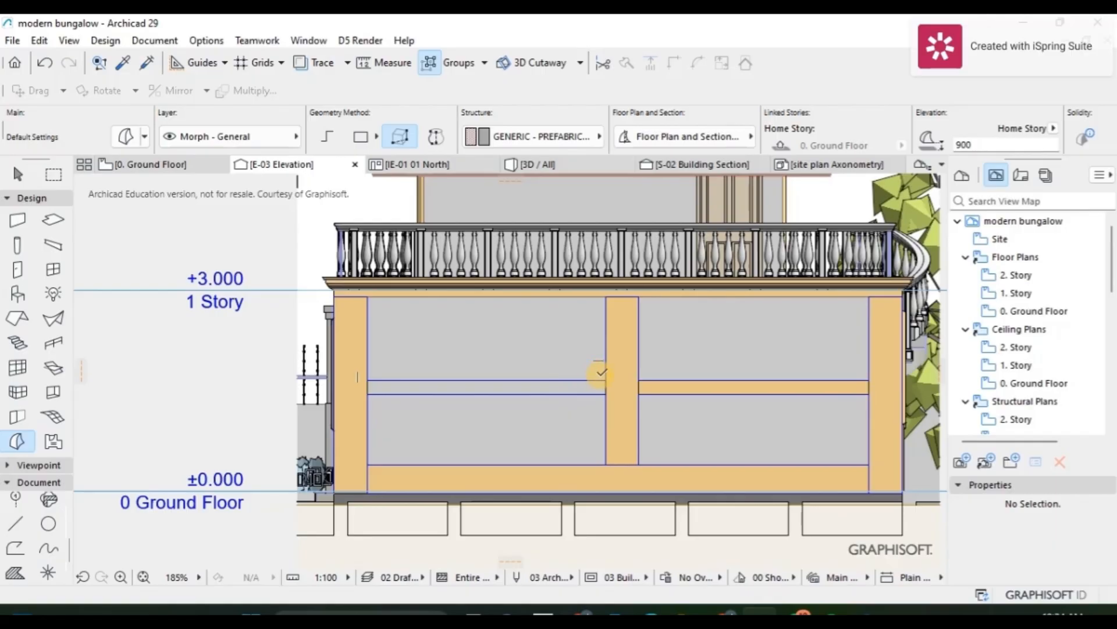
pyautogui.click(606, 379)
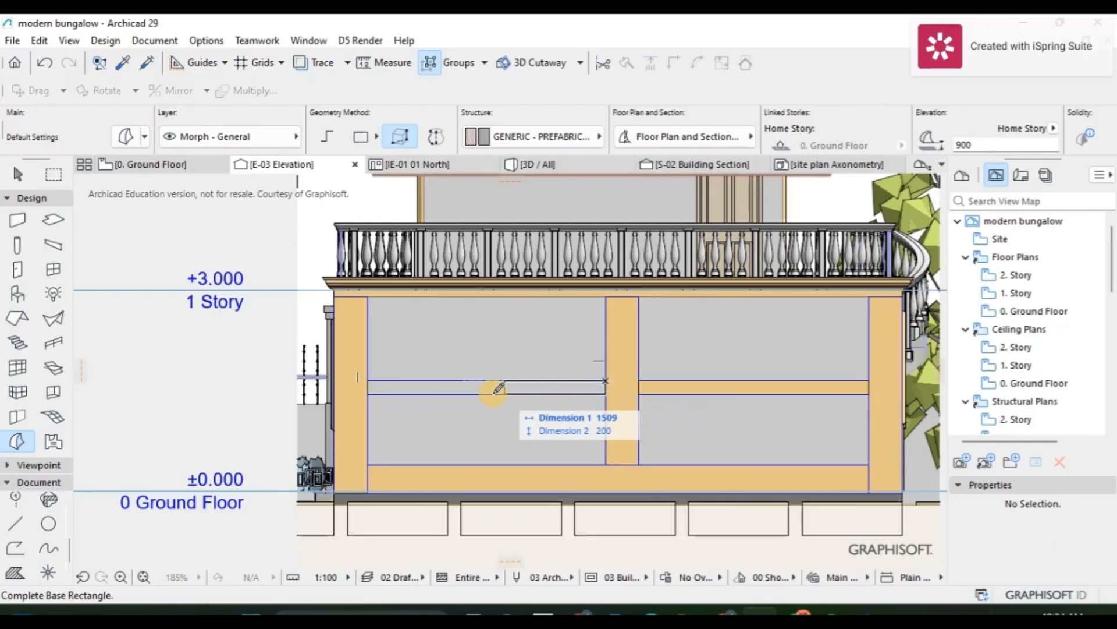
pyautogui.click(374, 388)
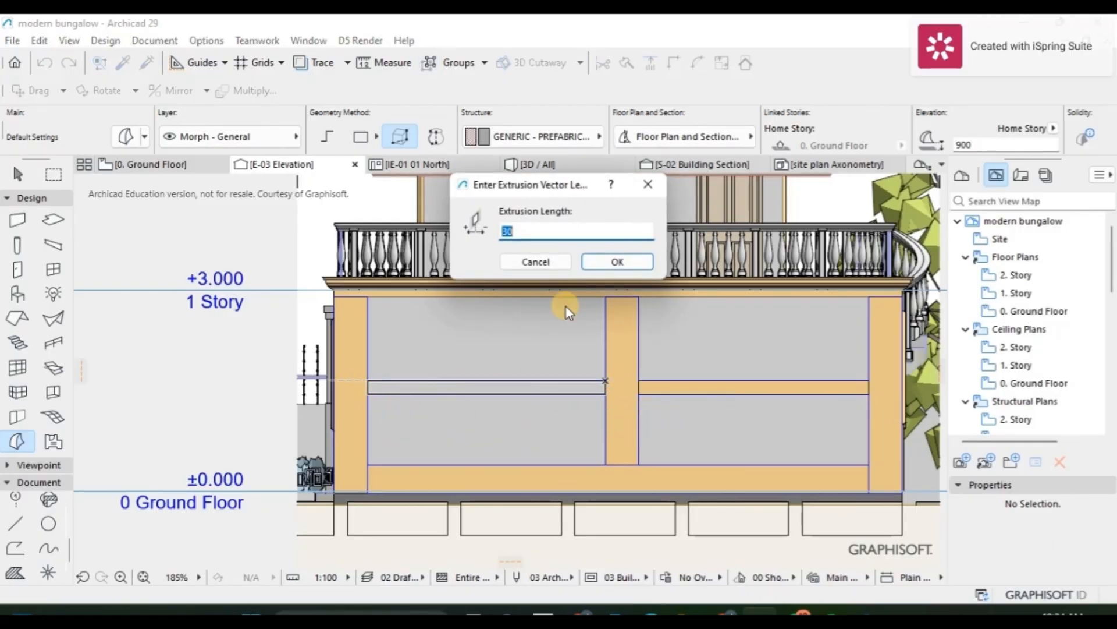
pyautogui.write('30')
pyautogui.click(618, 259)
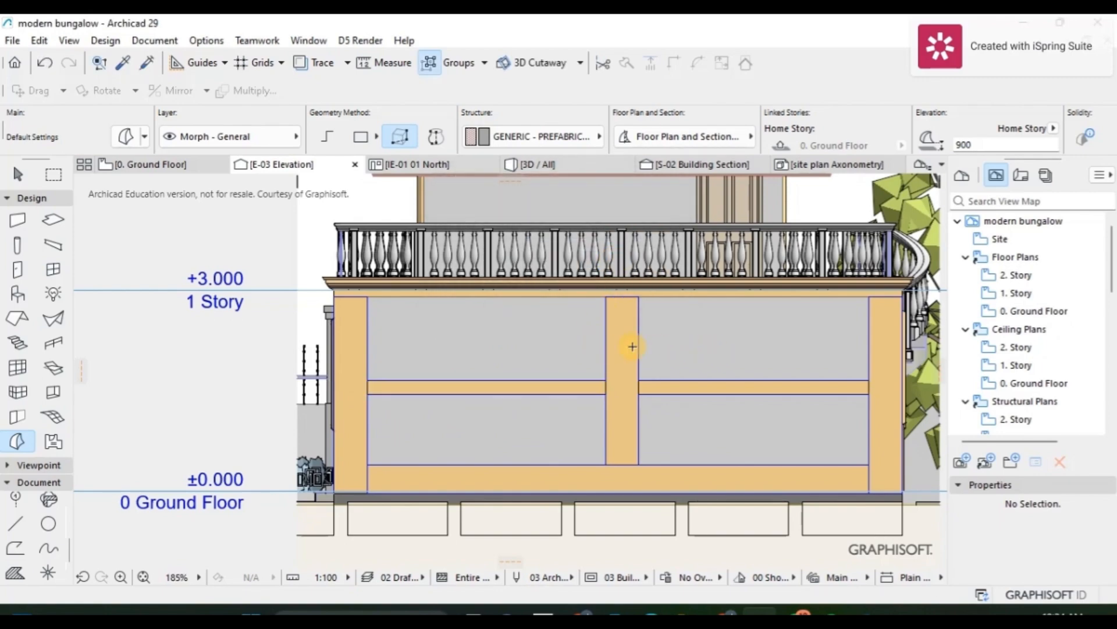
# Step: Delete all the 2D layout lines from the elevation and open the 3D view of the whole model
pyautogui.scroll(-3, 710, 135)
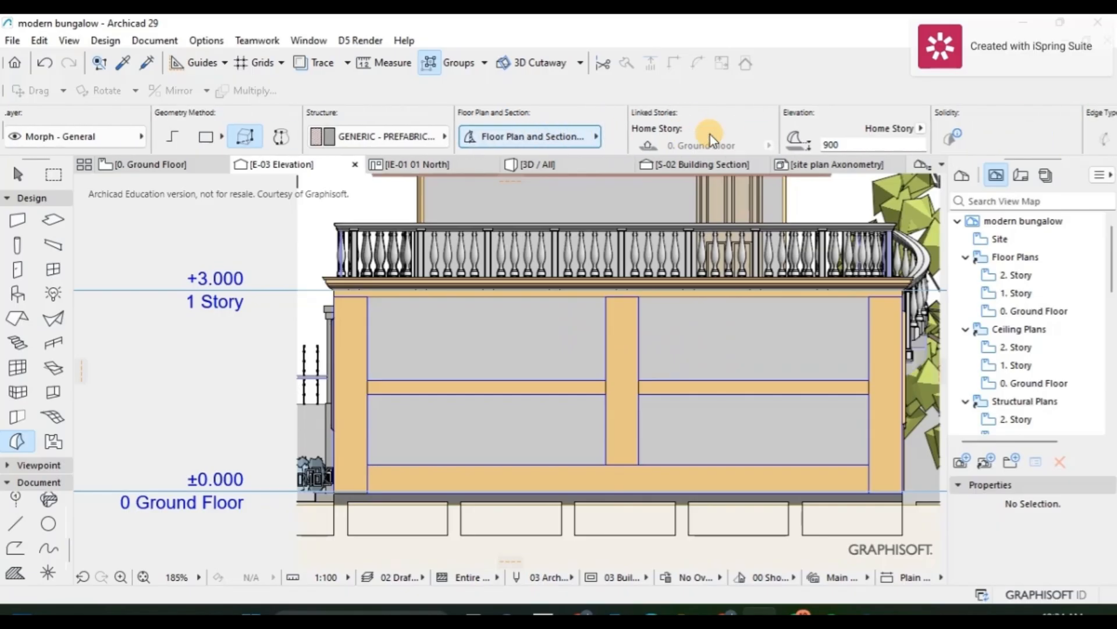
pyautogui.scroll(-3, 713, 130)
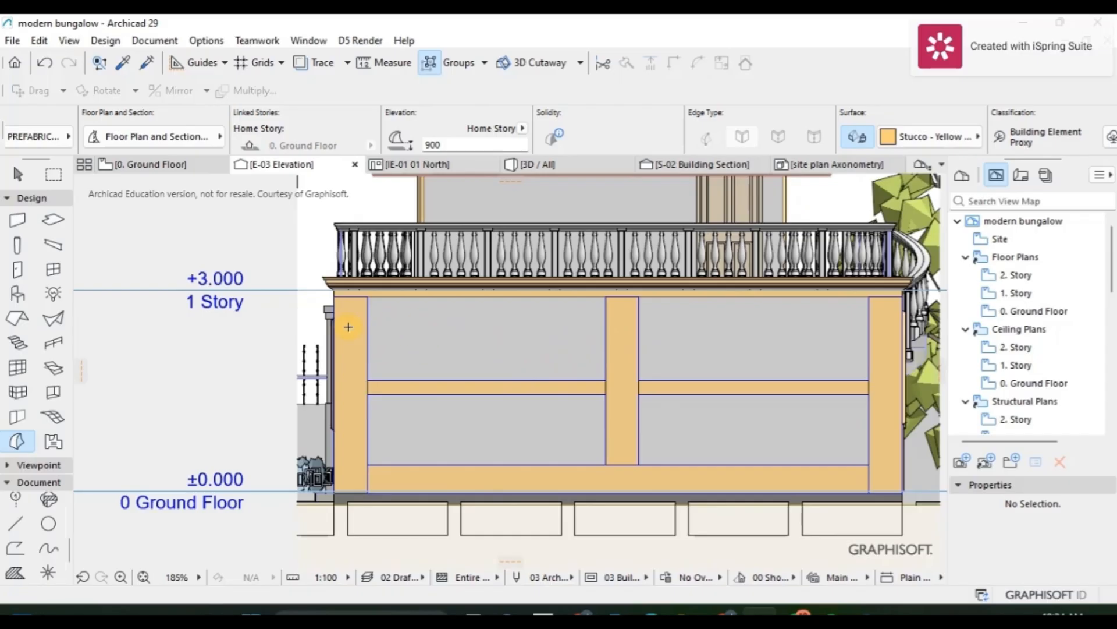
pyautogui.click(25, 520)
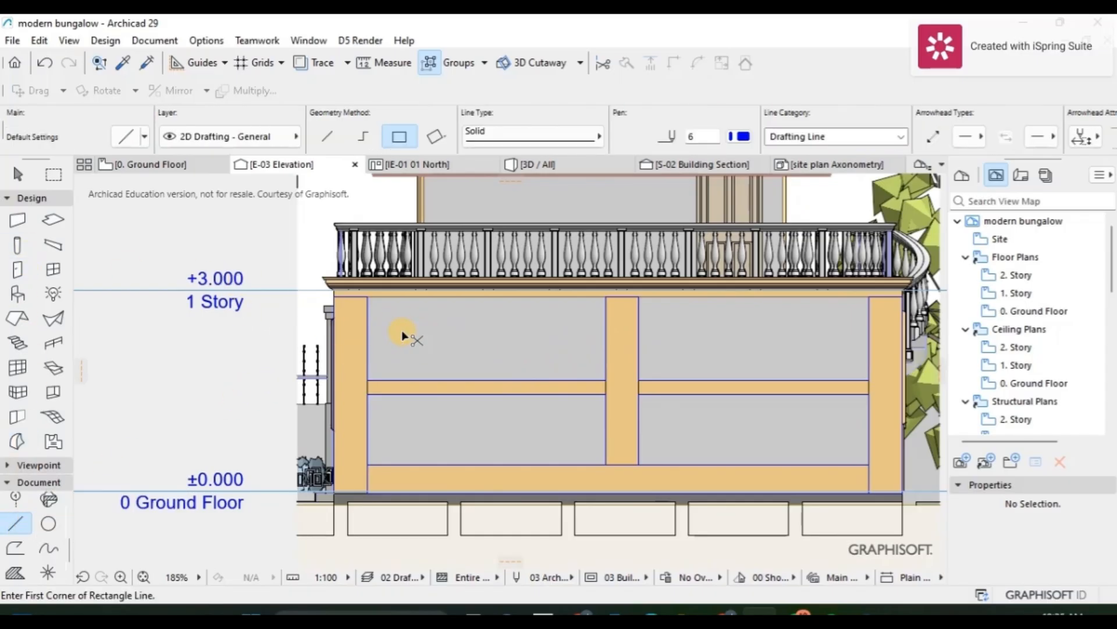
pyautogui.hotkey('ctrl', 'a')
pyautogui.press('Escape')
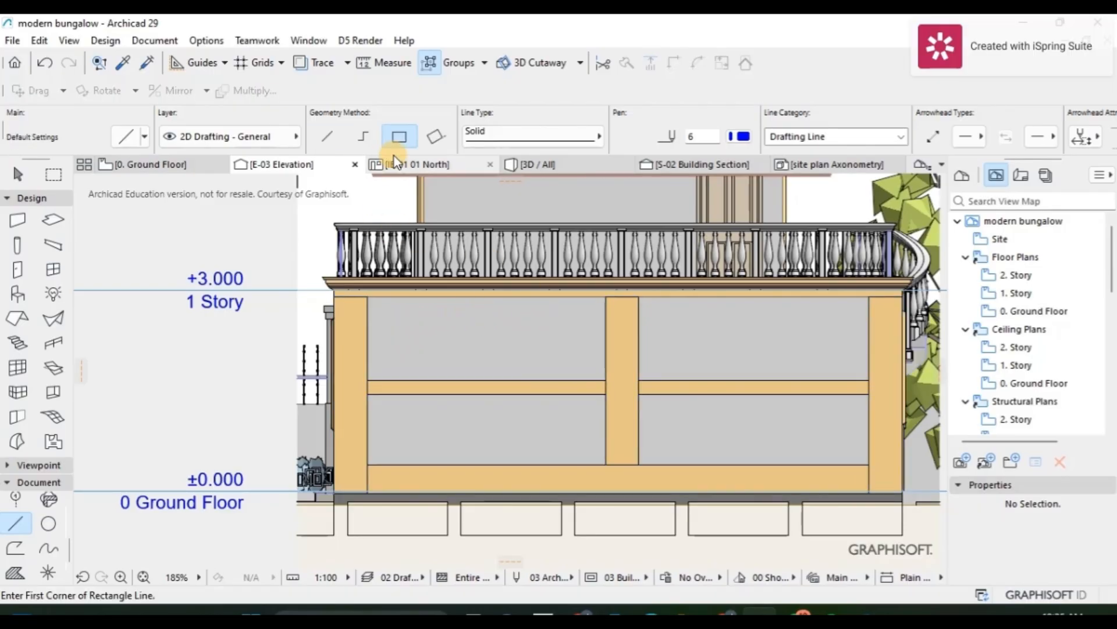
pyautogui.click(531, 166)
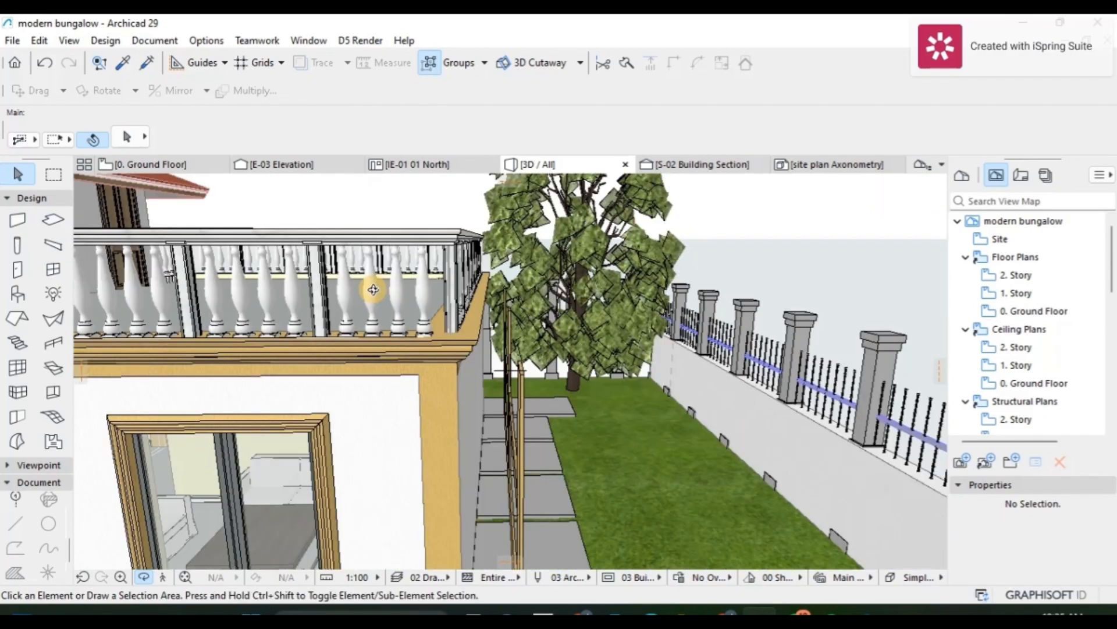
# Step: Move all six detached facade morphs together onto the bungalow's side wall, snapping the near edge strip to the wall's corner
pyautogui.moveTo(540, 386)
pyautogui.mouseDown()
pyautogui.moveTo(483, 377)
pyautogui.moveTo(399, 391)
pyautogui.moveTo(511, 394)
pyautogui.moveTo(539, 373)
pyautogui.moveTo(540, 383)
pyautogui.mouseUp()
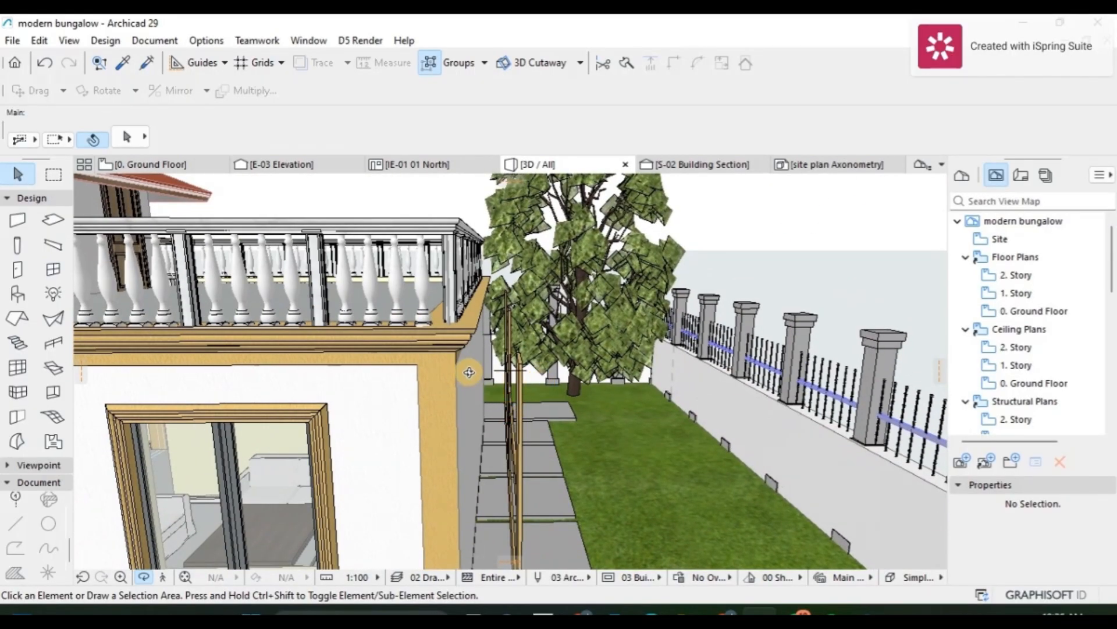
pyautogui.moveTo(564, 380); pyautogui.dragTo(515, 386)
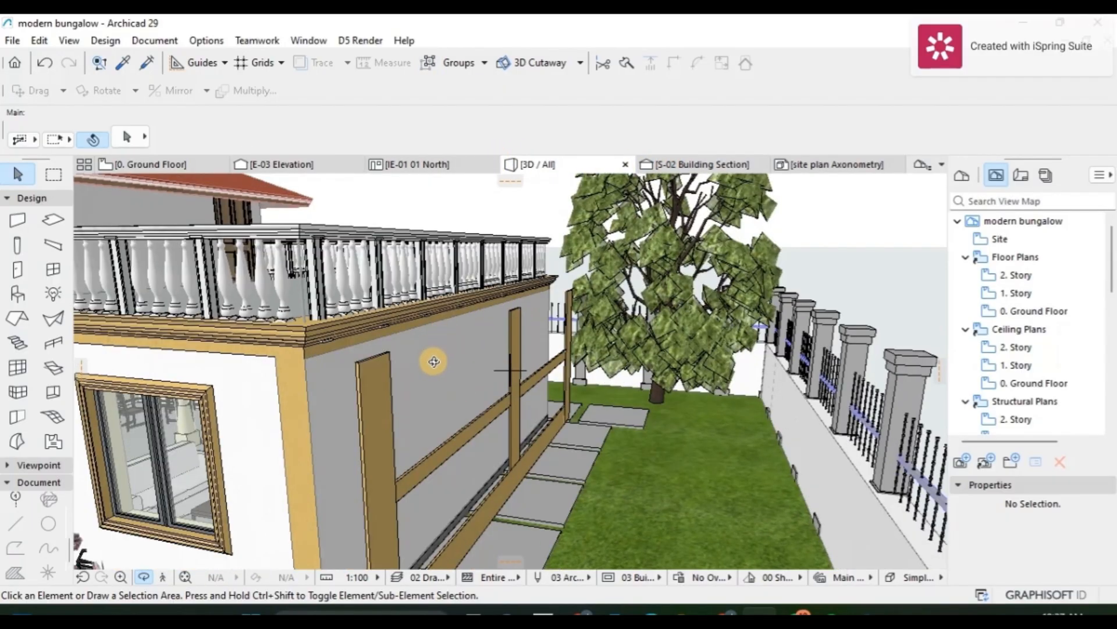
pyautogui.moveTo(433, 361); pyautogui.dragTo(510, 364)
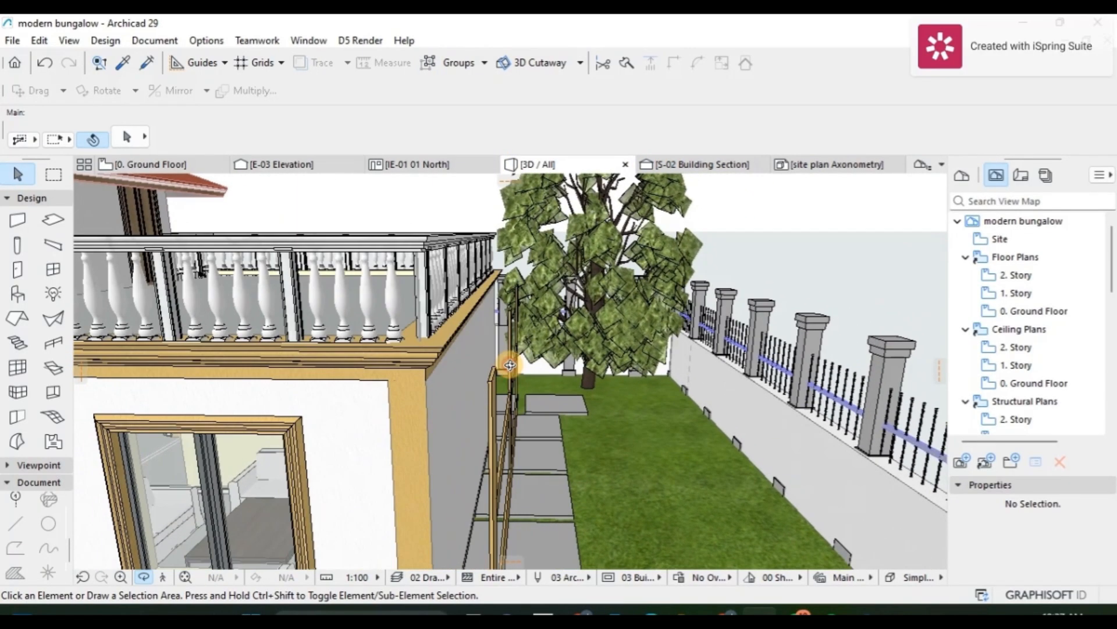
pyautogui.moveTo(515, 424); pyautogui.dragTo(412, 395)
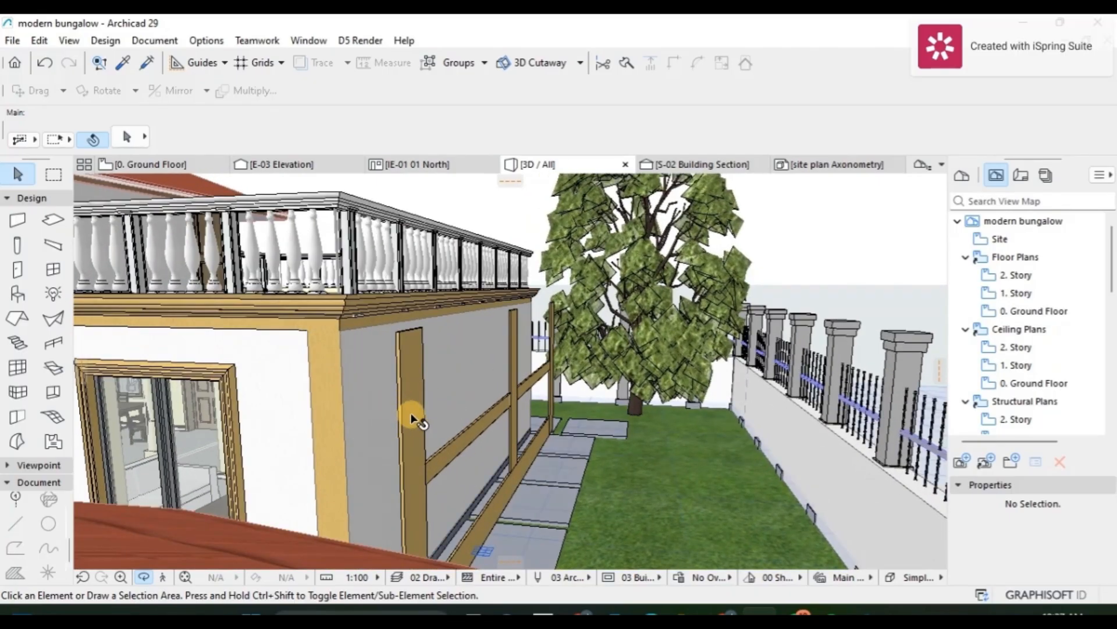
pyautogui.click(412, 416)
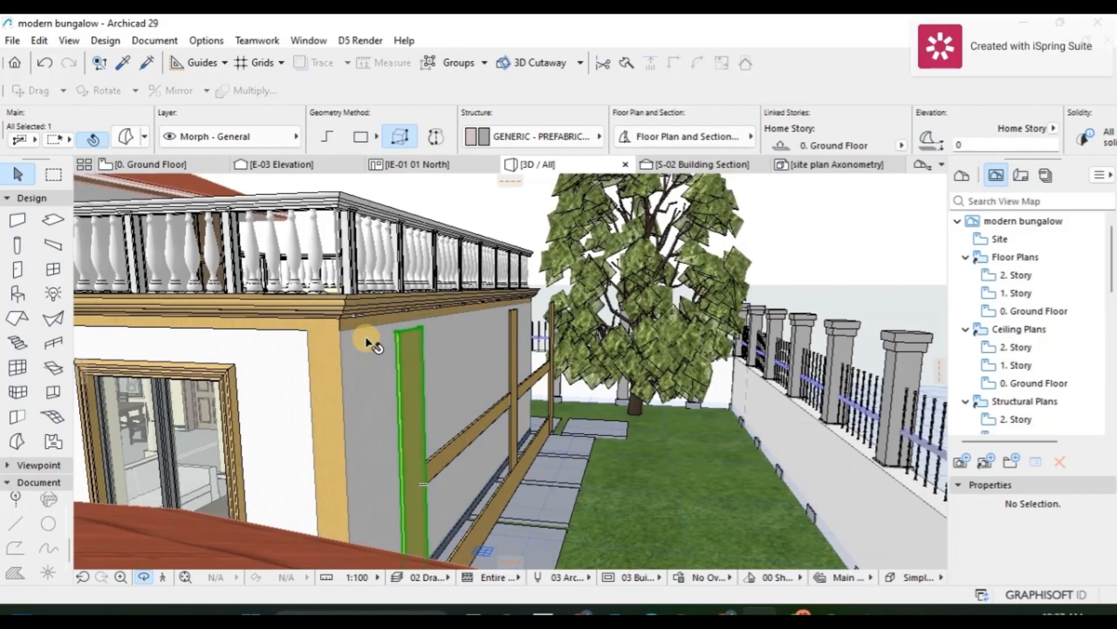
pyautogui.keyDown('shift'); pyautogui.click(476, 431); pyautogui.keyUp('shift')
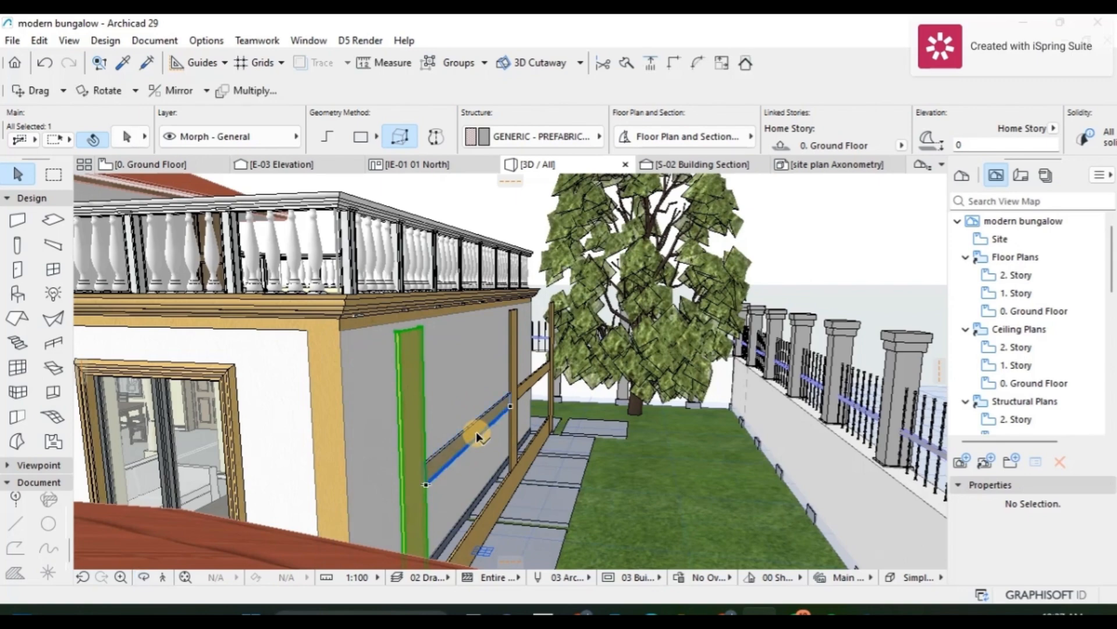
pyautogui.keyDown('shift'); pyautogui.click(513, 375); pyautogui.keyUp('shift')
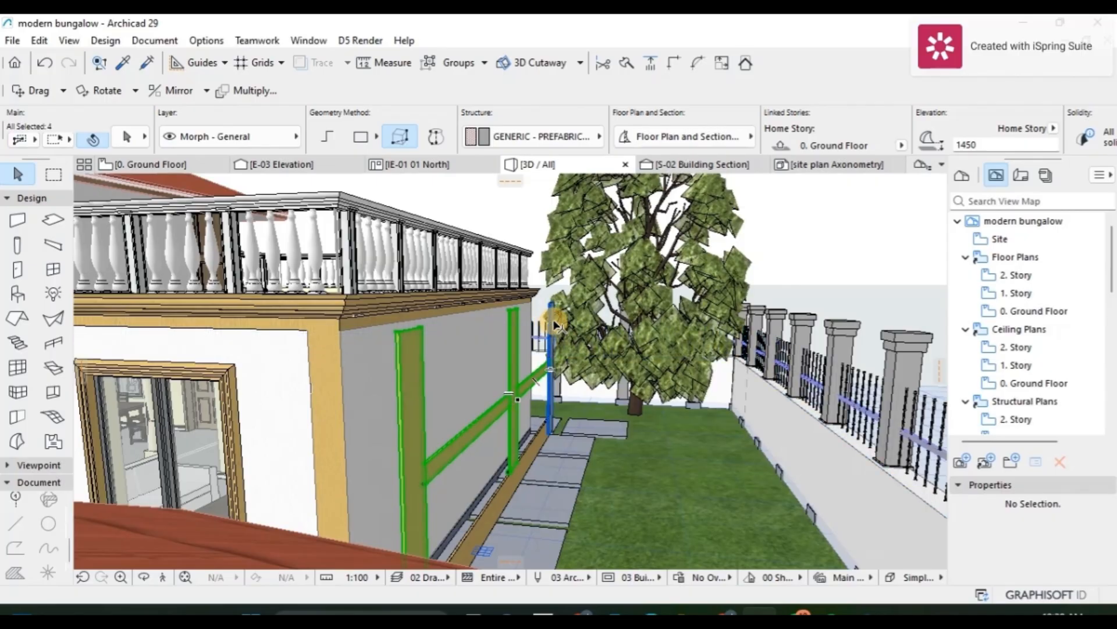
pyautogui.keyDown('shift'); pyautogui.click(554, 345); pyautogui.keyUp('shift')
pyautogui.keyDown('shift'); pyautogui.click(508, 490); pyautogui.keyUp('shift')
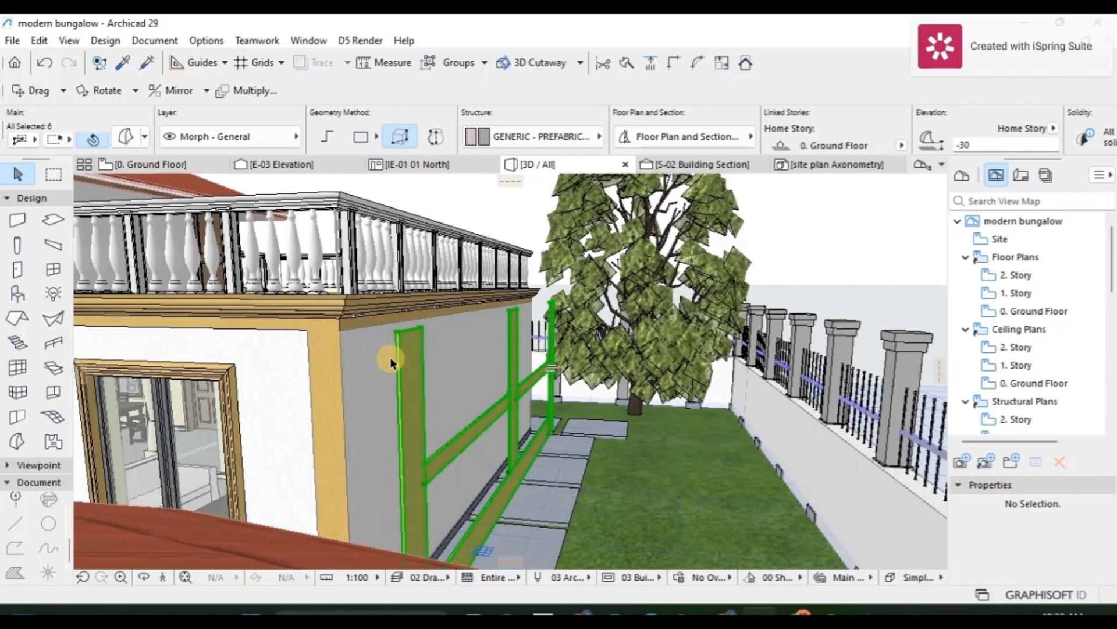
pyautogui.hotkey('ctrl', 'd')
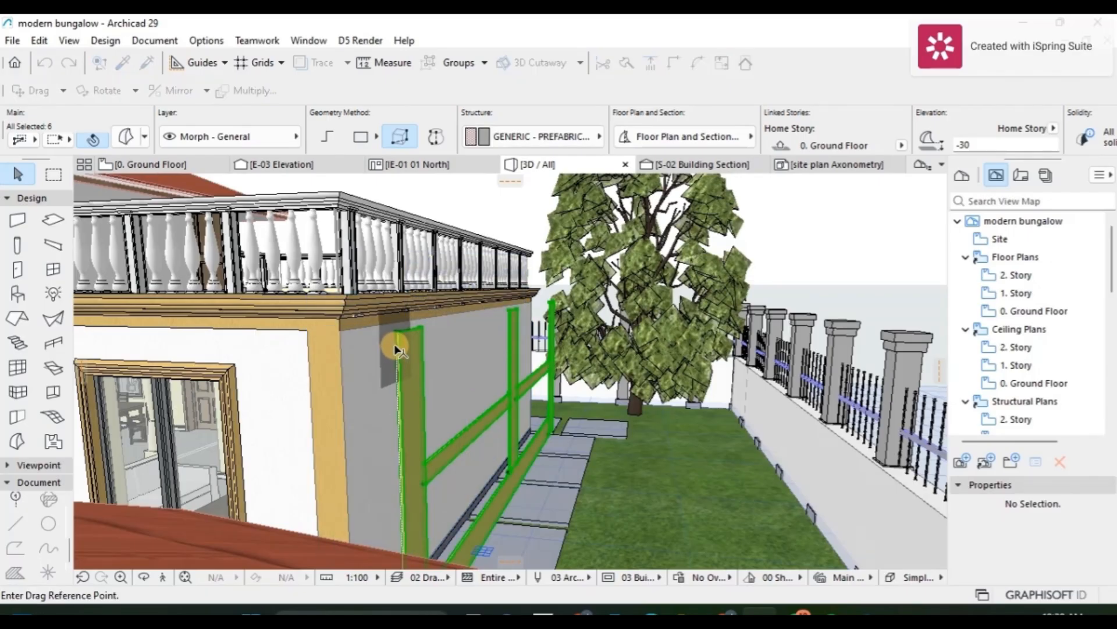
pyautogui.click(395, 336)
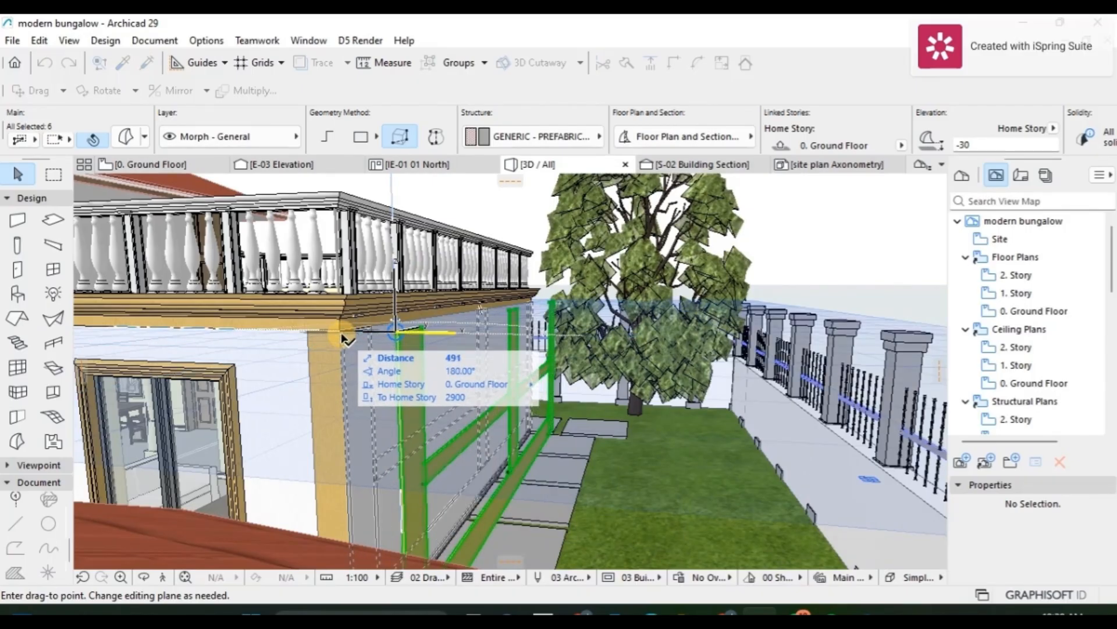
pyautogui.click(344, 338)
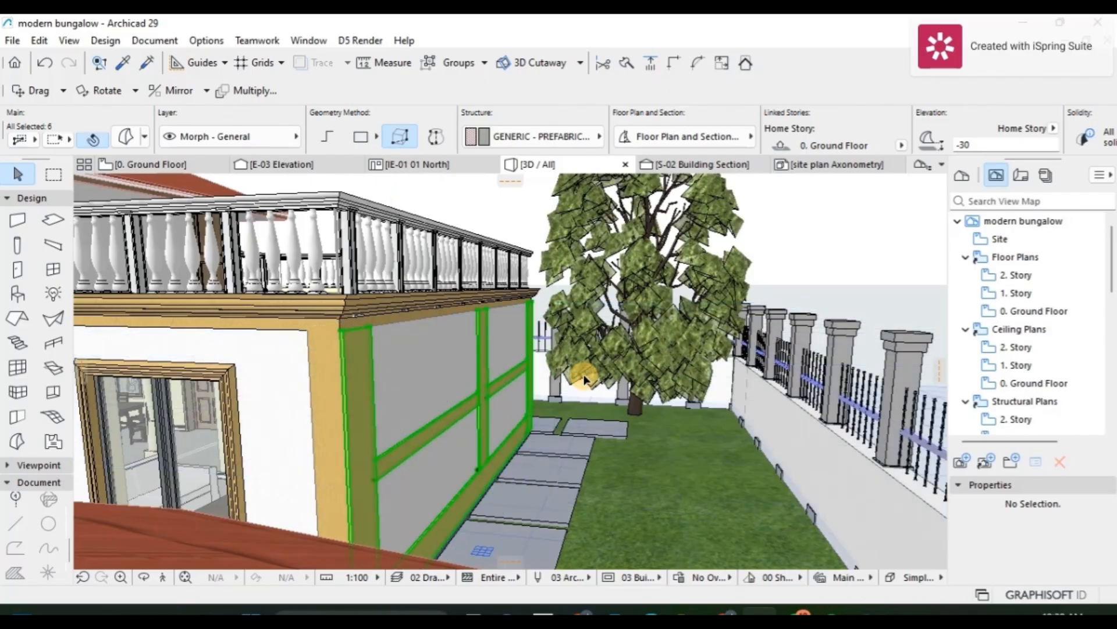
pyautogui.click(521, 218)
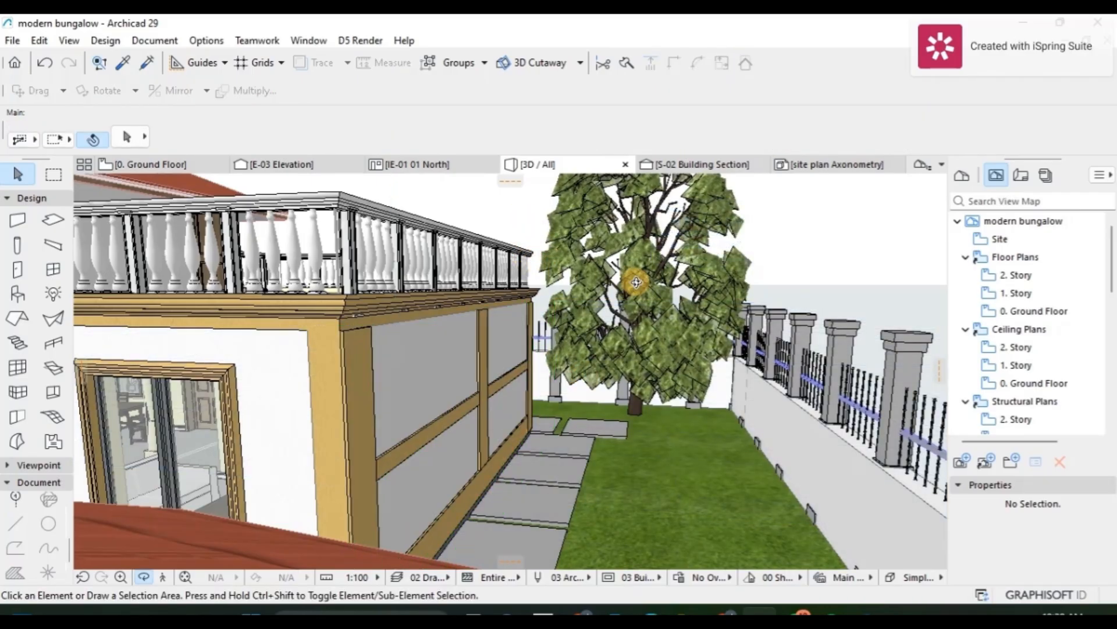
# Step: Inspect the side wall's facade frame in 3D from several sides, including the corners and the band under the cornice
pyautogui.keyDown('shift'); pyautogui.moveTo(635, 281); pyautogui.dragTo(209, 337, button='middle'); pyautogui.keyUp('shift')
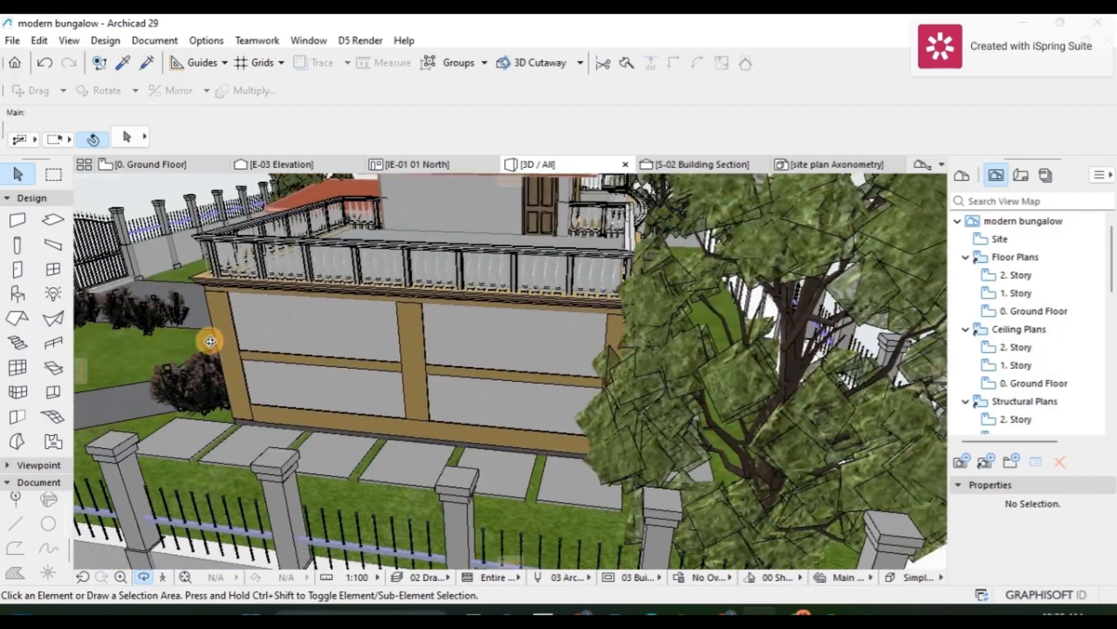
pyautogui.keyDown('shift'); pyautogui.moveTo(438, 344); pyautogui.dragTo(542, 329, button='middle'); pyautogui.keyUp('shift')
pyautogui.scroll(6, 611, 330)
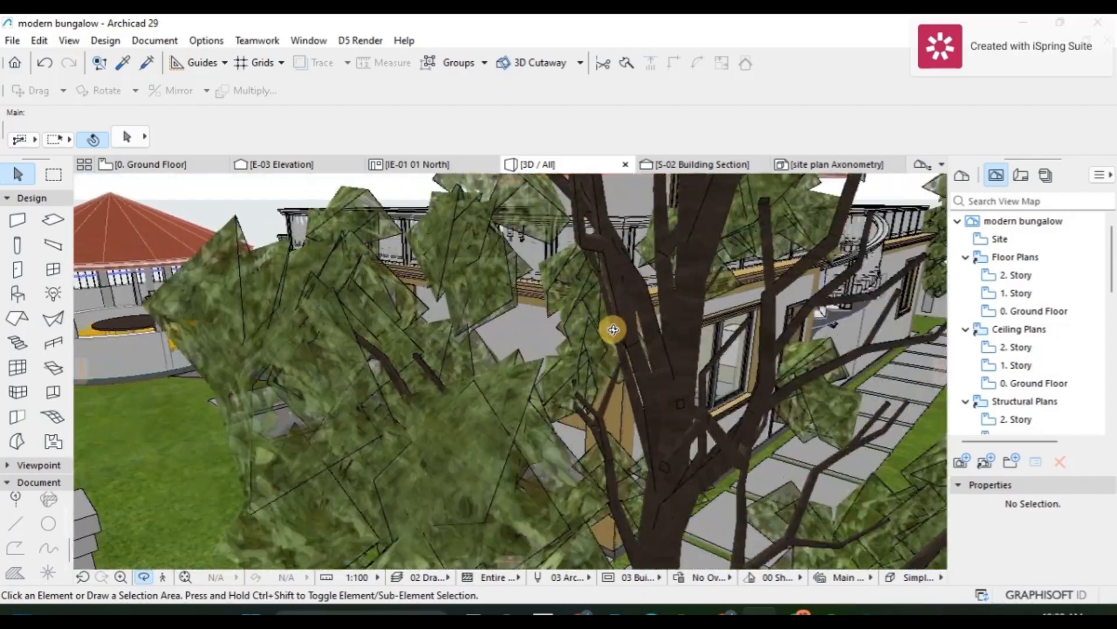
pyautogui.scroll(3, 668, 344)
pyautogui.scroll(-8, 656, 356)
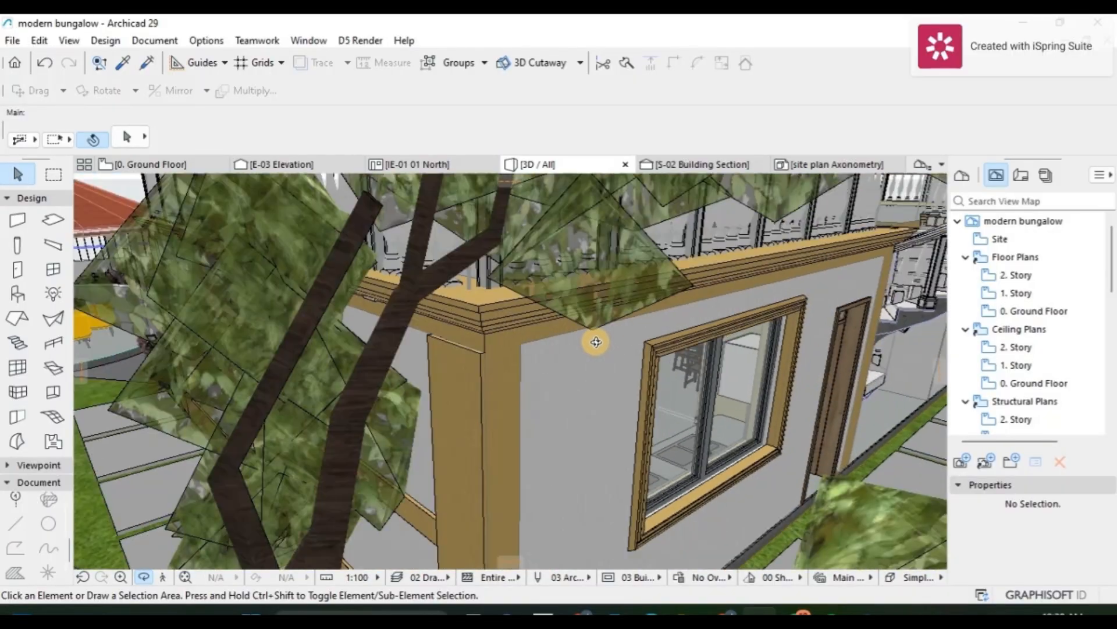
pyautogui.scroll(-3, 596, 342)
pyautogui.keyDown('shift'); pyautogui.moveTo(581, 369); pyautogui.dragTo(417, 364, button='middle'); pyautogui.keyUp('shift')
pyautogui.scroll(4, 513, 366)
pyautogui.scroll(2, 532, 353)
pyautogui.scroll(2, 556, 356)
pyautogui.keyDown('shift'); pyautogui.moveTo(556, 356); pyautogui.dragTo(565, 334, button='middle'); pyautogui.keyUp('shift')
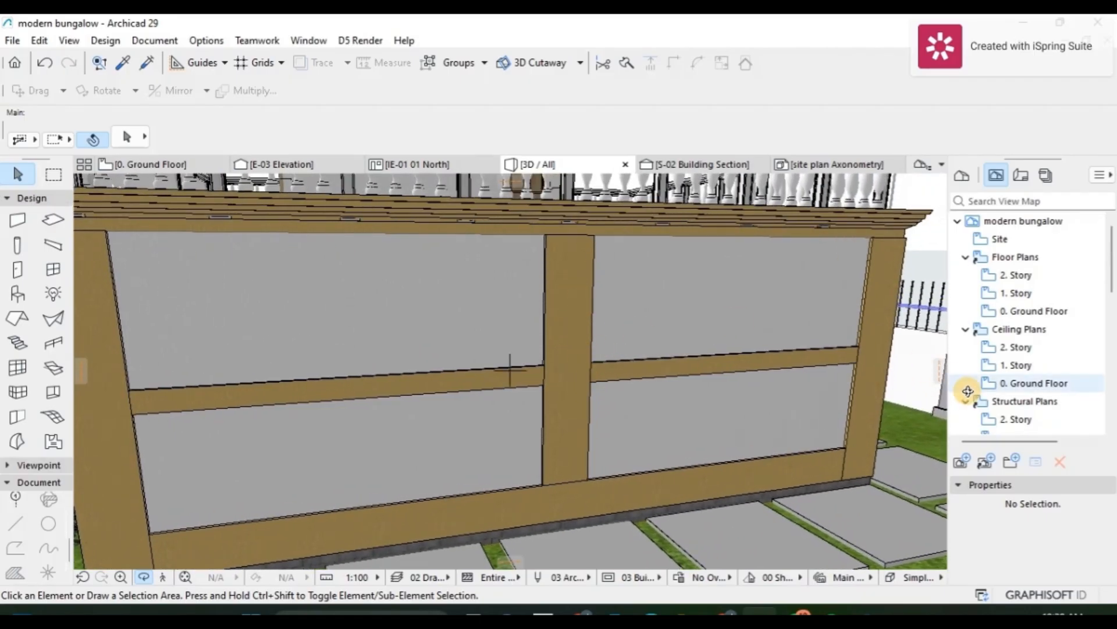
pyautogui.keyDown('shift'); pyautogui.moveTo(466, 278); pyautogui.dragTo(332, 247, button='middle'); pyautogui.keyUp('shift')
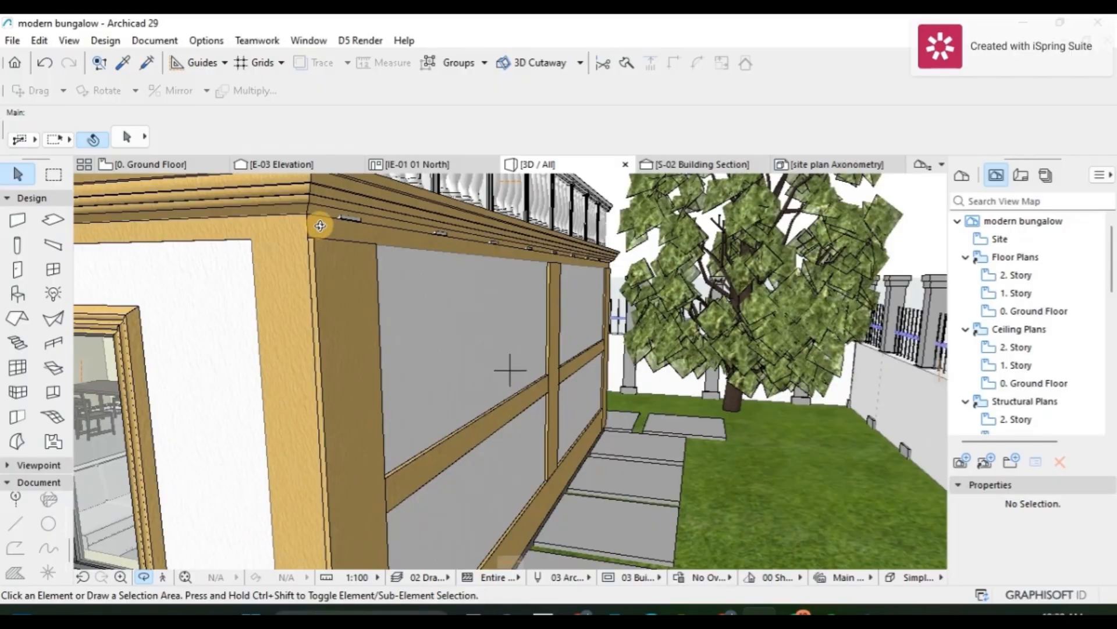
pyautogui.keyDown('shift'); pyautogui.moveTo(511, 369); pyautogui.dragTo(388, 293, button='middle'); pyautogui.keyUp('shift')
pyautogui.scroll(3, 389, 293)
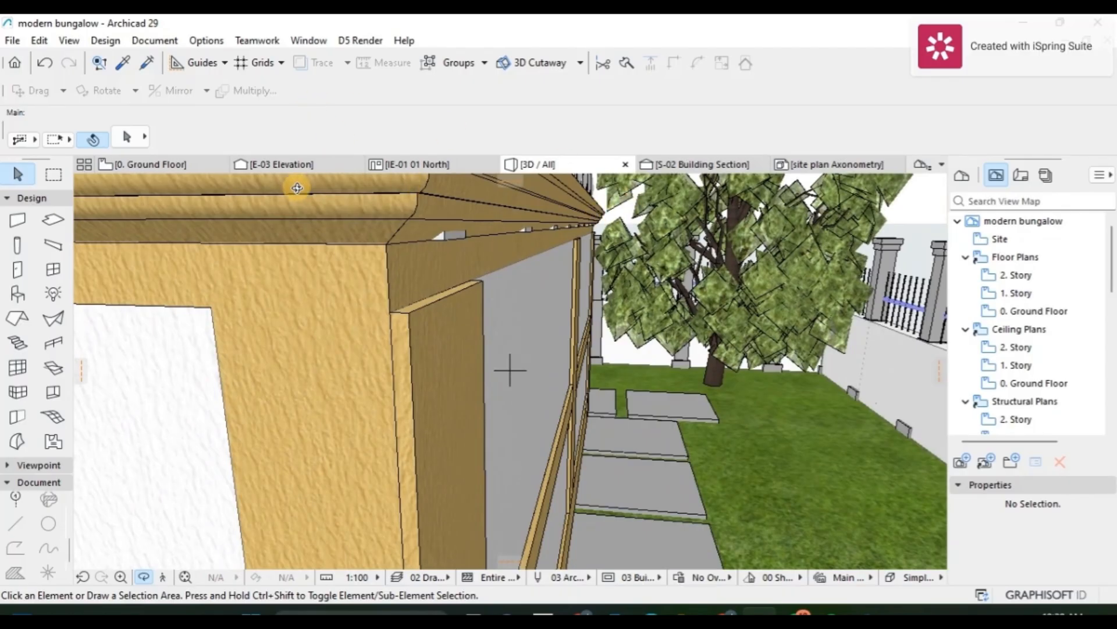
# Step: Return to the E-03 elevation and activate the Morph tool for the band beneath the cornice
pyautogui.click(269, 164)
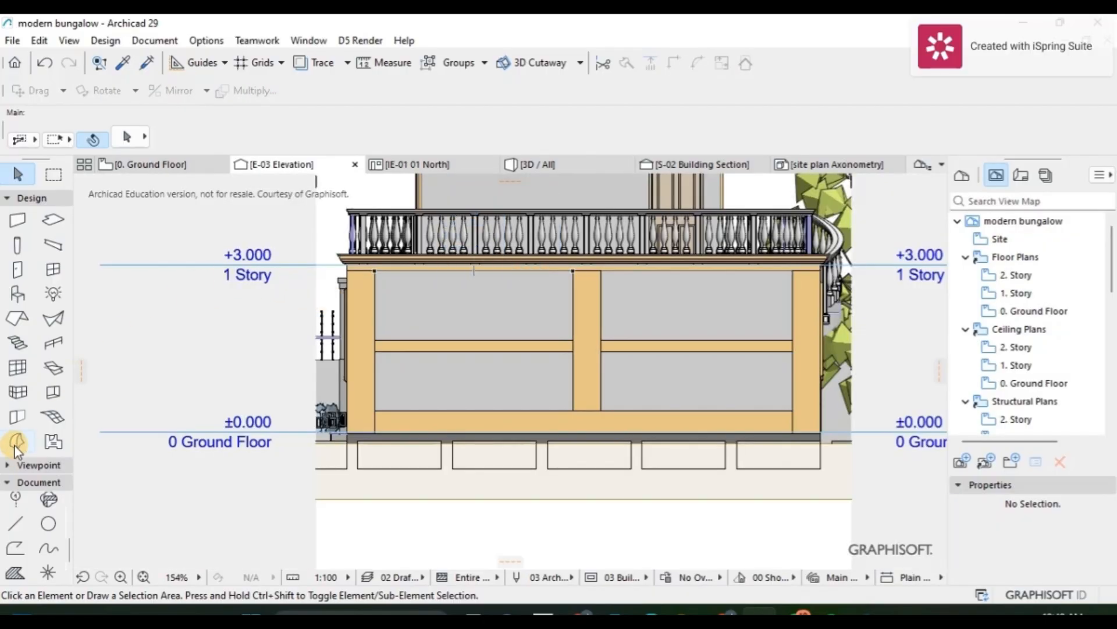
pyautogui.click(16, 442)
pyautogui.scroll(4, 356, 255)
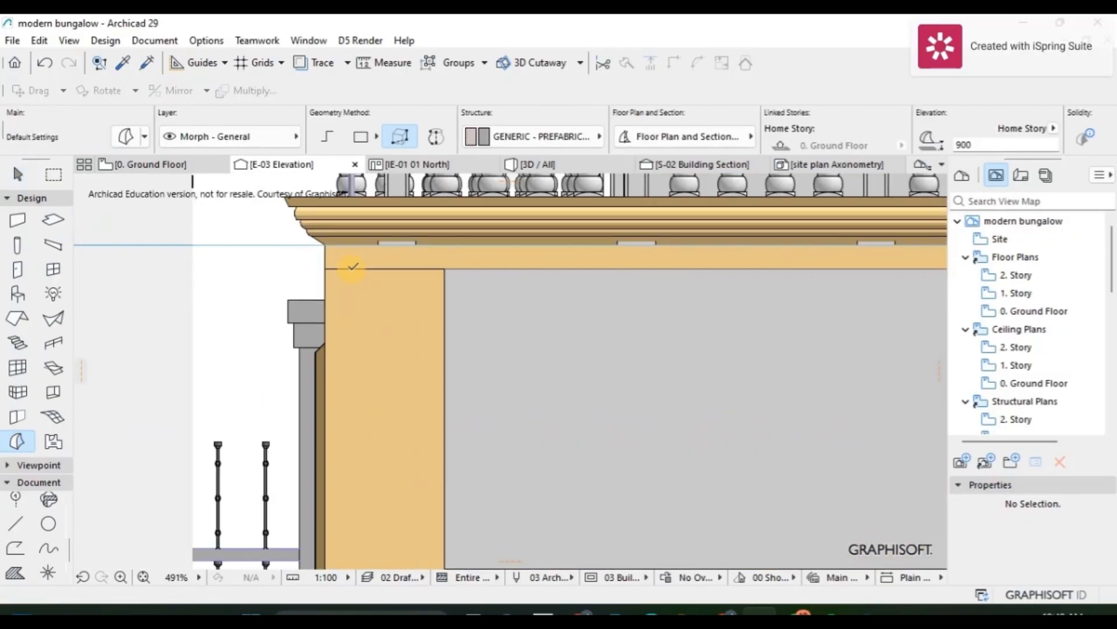
pyautogui.click(326, 243)
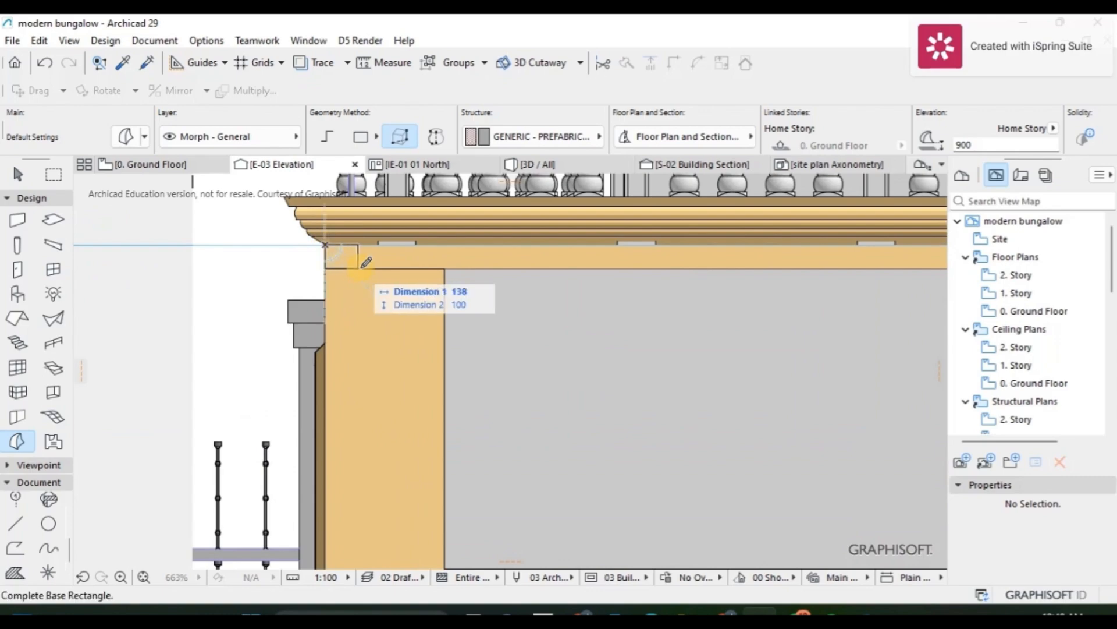
pyautogui.scroll(-1, 555, 274)
pyautogui.moveTo(555, 273); pyautogui.dragTo(241, 307, button='middle')
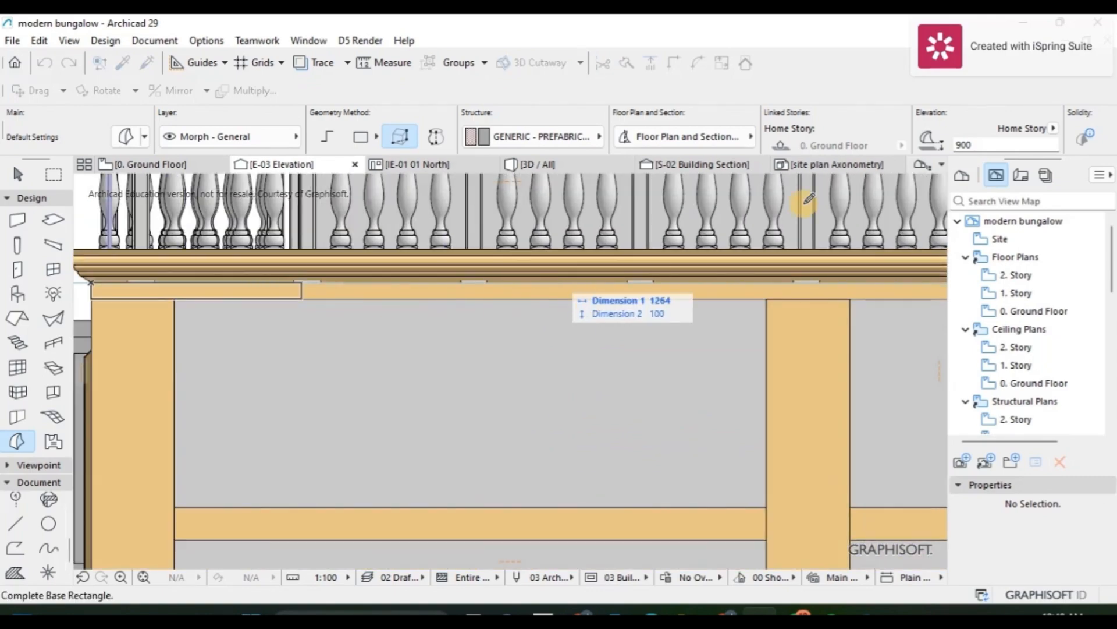
pyautogui.moveTo(817, 310); pyautogui.dragTo(569, 308, button='middle')
pyautogui.scroll(-1, 730, 292)
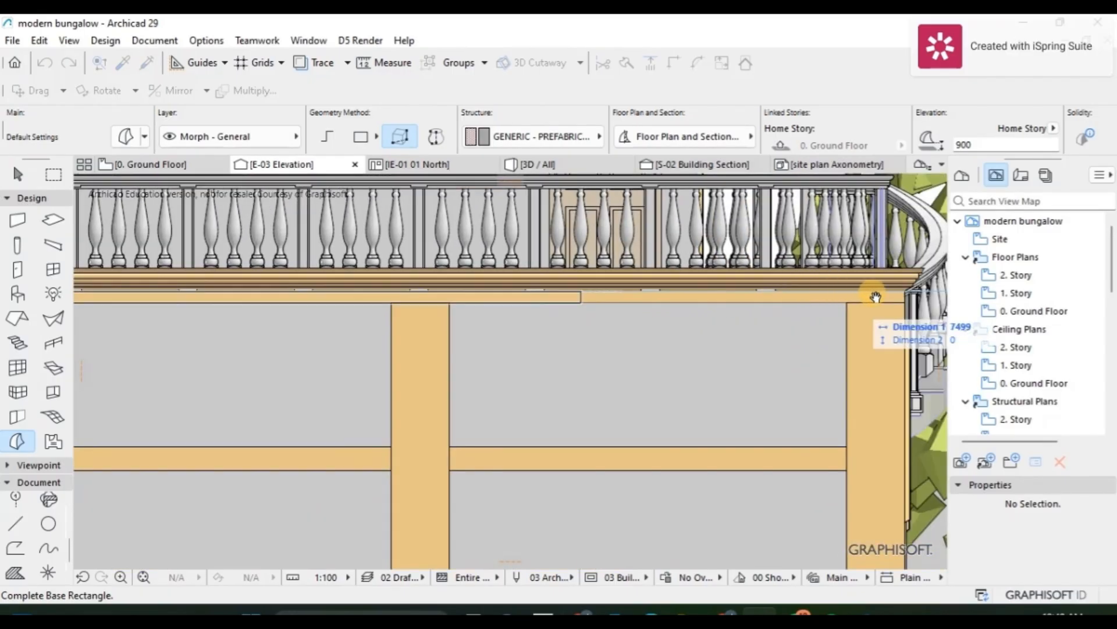
pyautogui.click(911, 293)
pyautogui.click(602, 274)
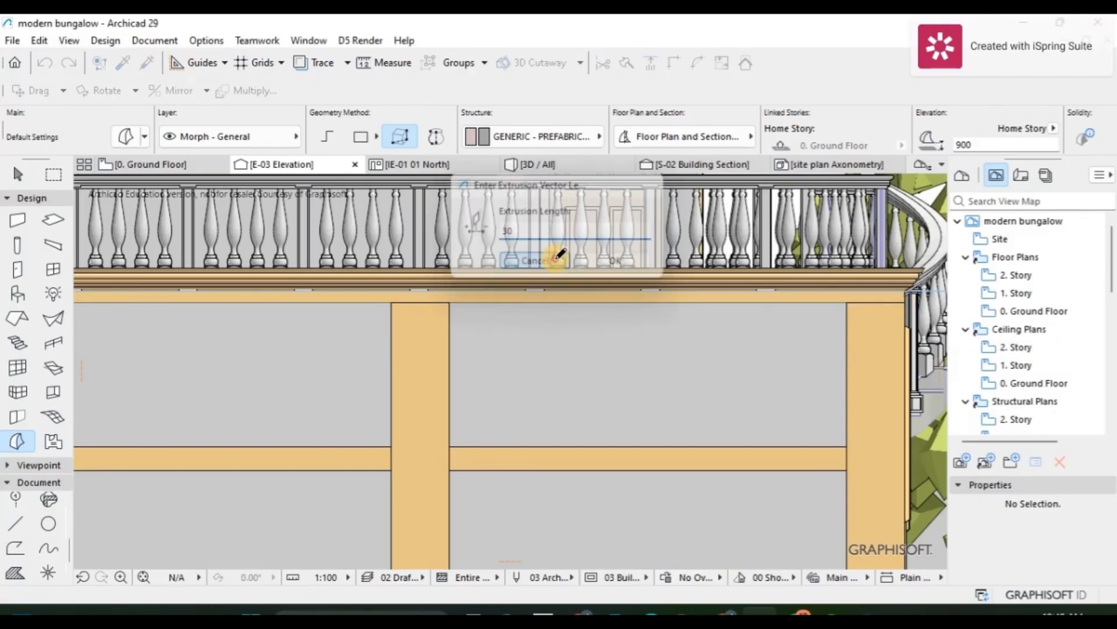
# Step: Create a box morph with a 30 mm extrusion length over the full-width band between the cornice and the vertical strips
pyautogui.scroll(3, 900, 293)
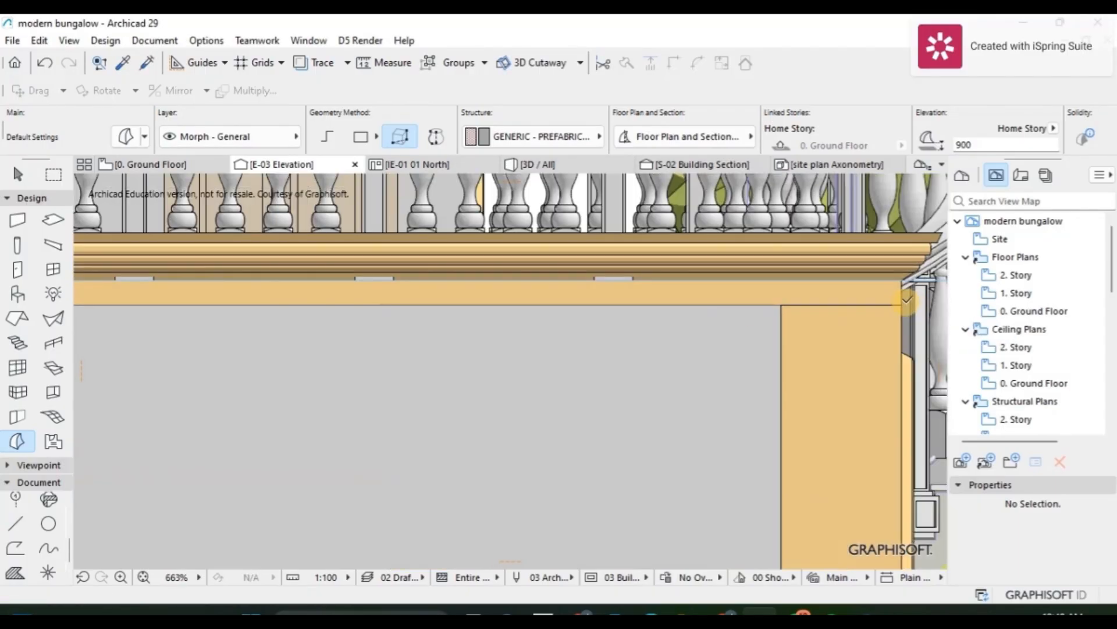
pyautogui.click(903, 302)
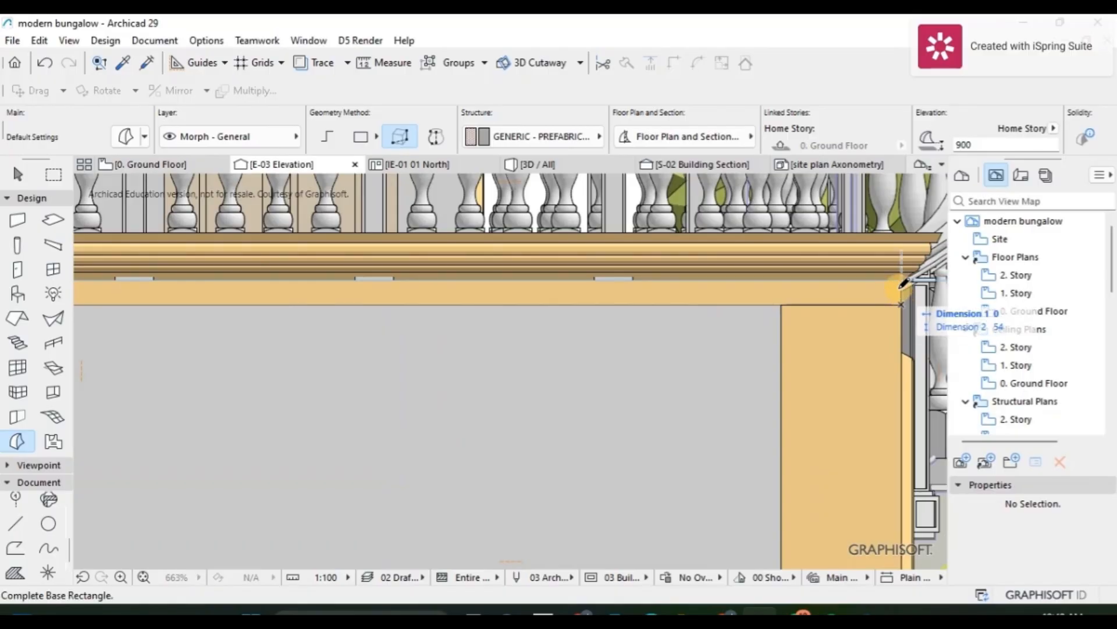
pyautogui.moveTo(440, 282); pyautogui.dragTo(793, 285, button='middle')
pyautogui.moveTo(425, 282); pyautogui.dragTo(696, 289, button='middle')
pyautogui.scroll(-2, 459, 269)
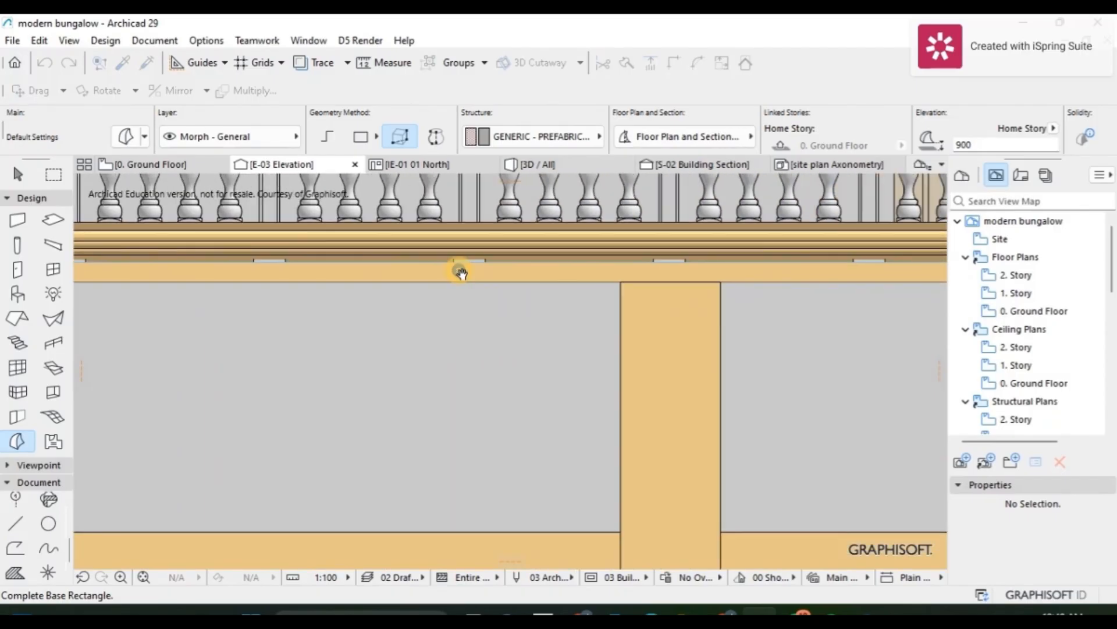
pyautogui.scroll(-2, 409, 270)
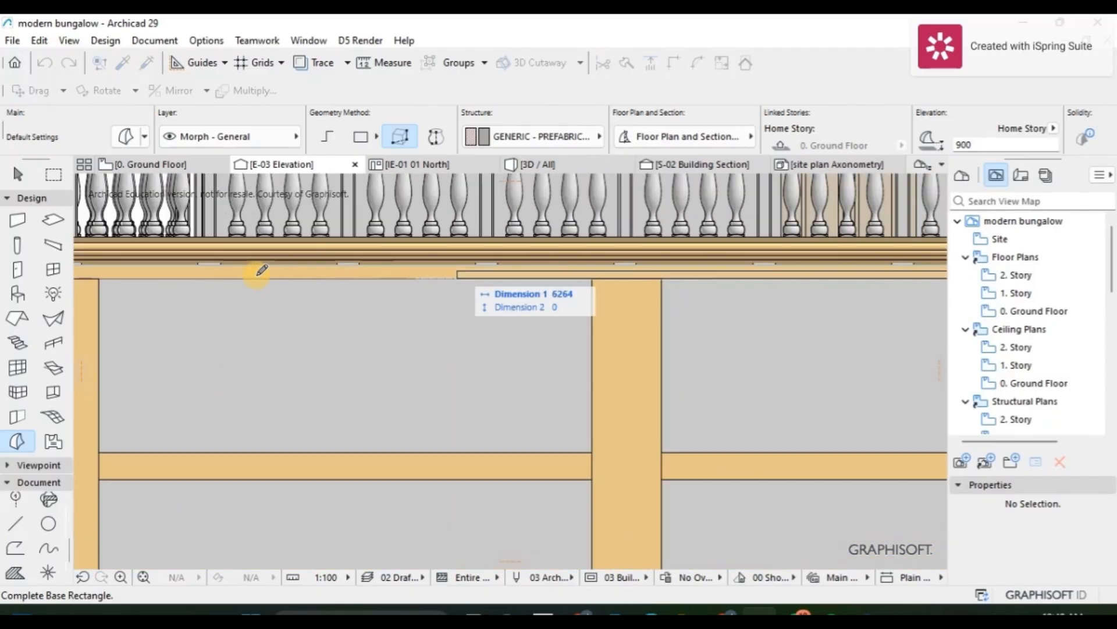
pyautogui.scroll(-2, 473, 287)
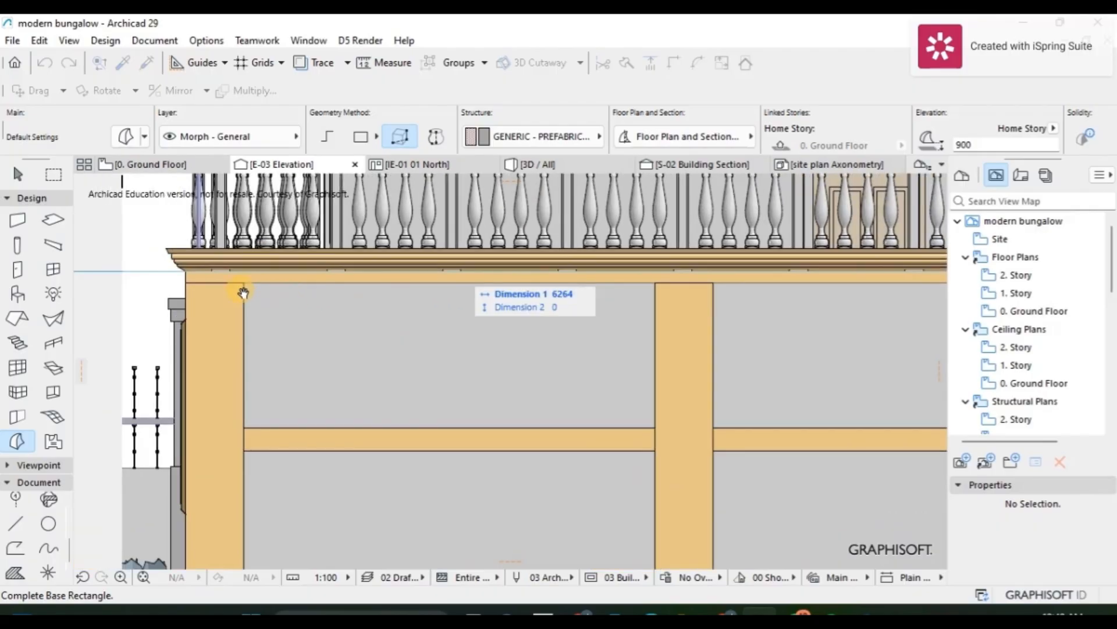
pyautogui.click(188, 268)
pyautogui.click(605, 261)
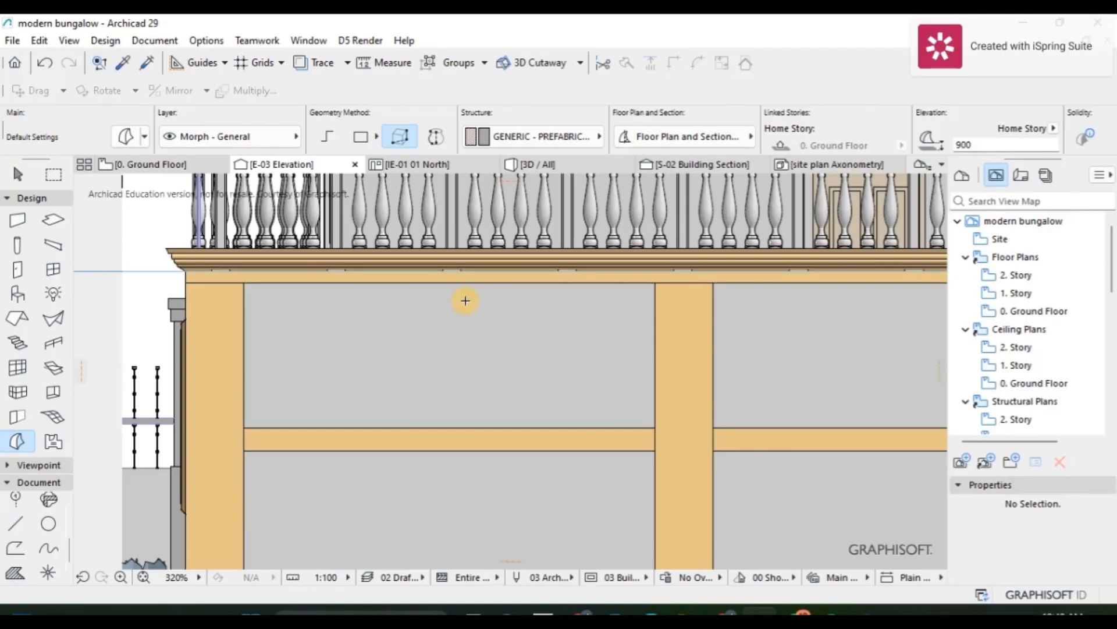
# Step: In the 3D view, move the detached top band morph onto the side wall, flush above the near edge strip
pyautogui.click(550, 164)
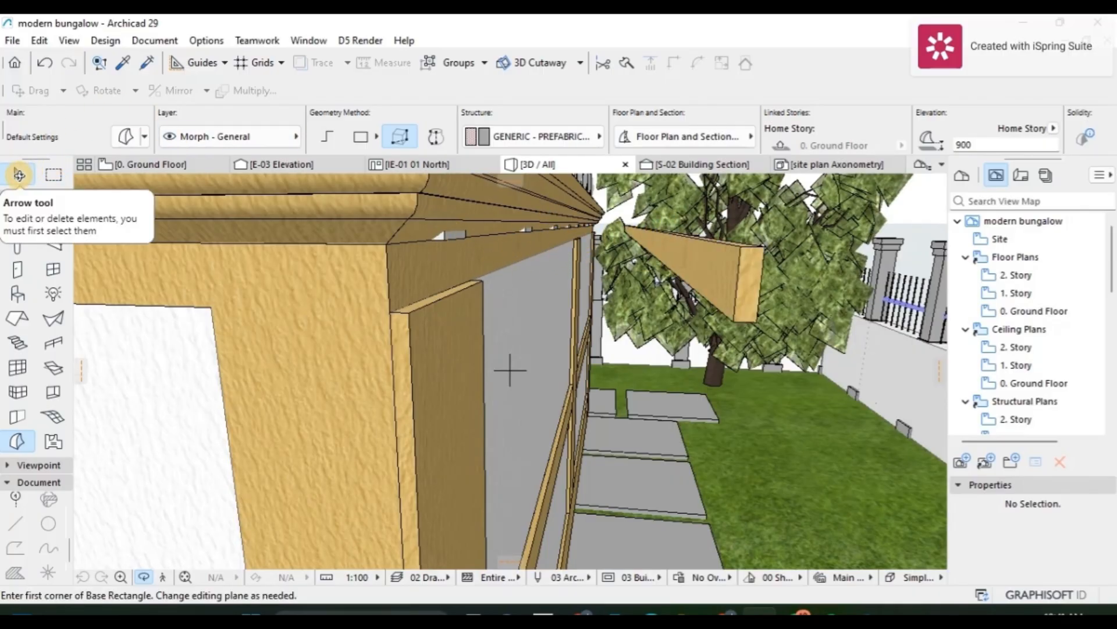
pyautogui.click(18, 174)
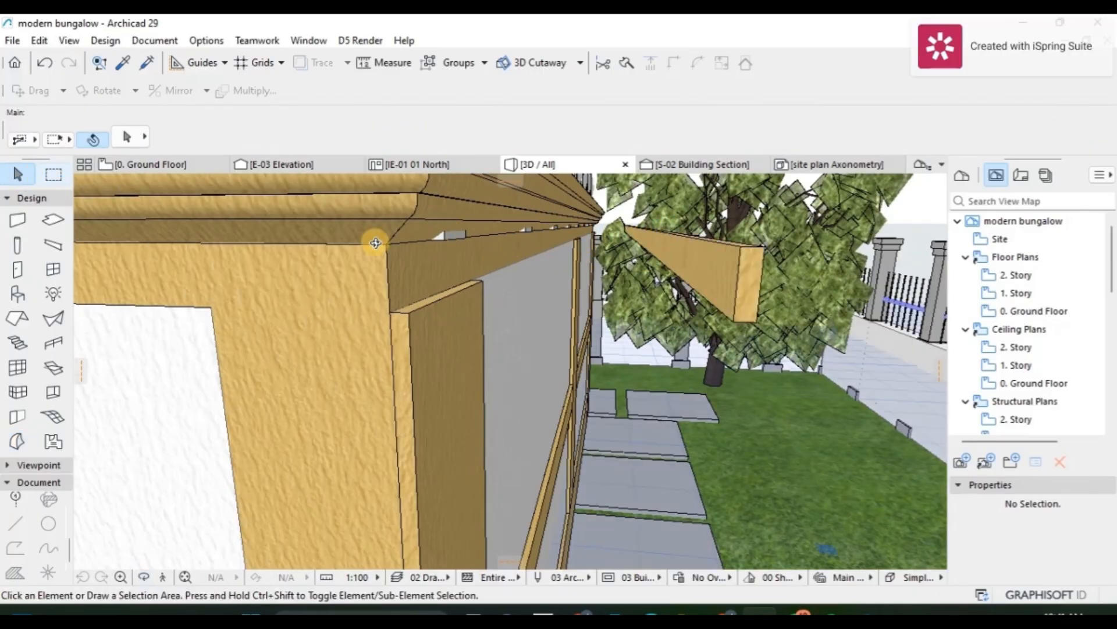
pyautogui.click(745, 291)
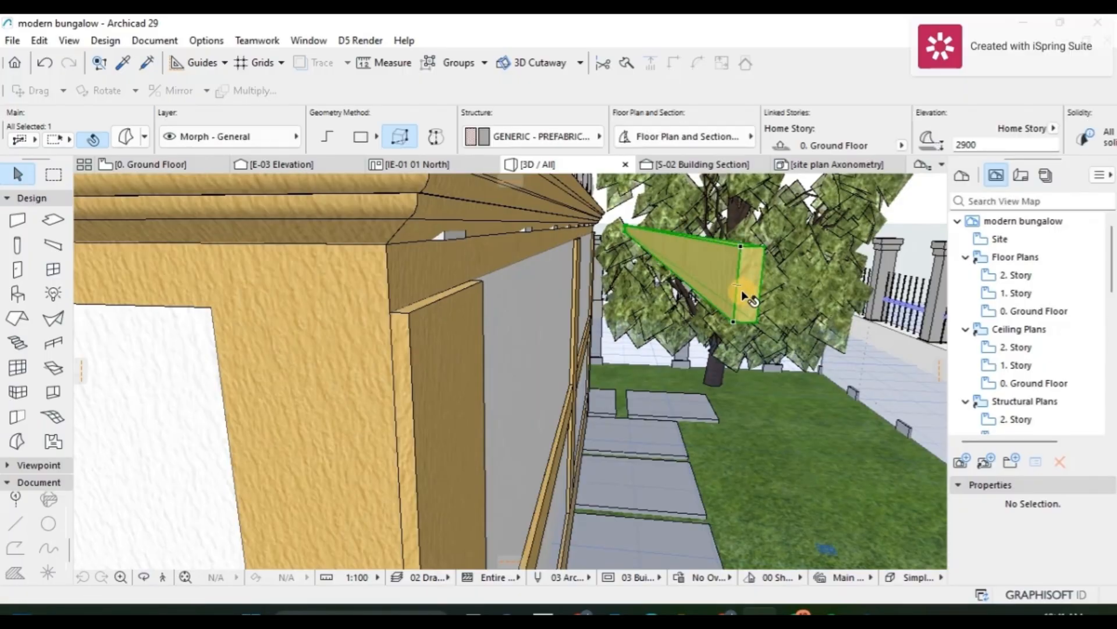
pyautogui.click(744, 286)
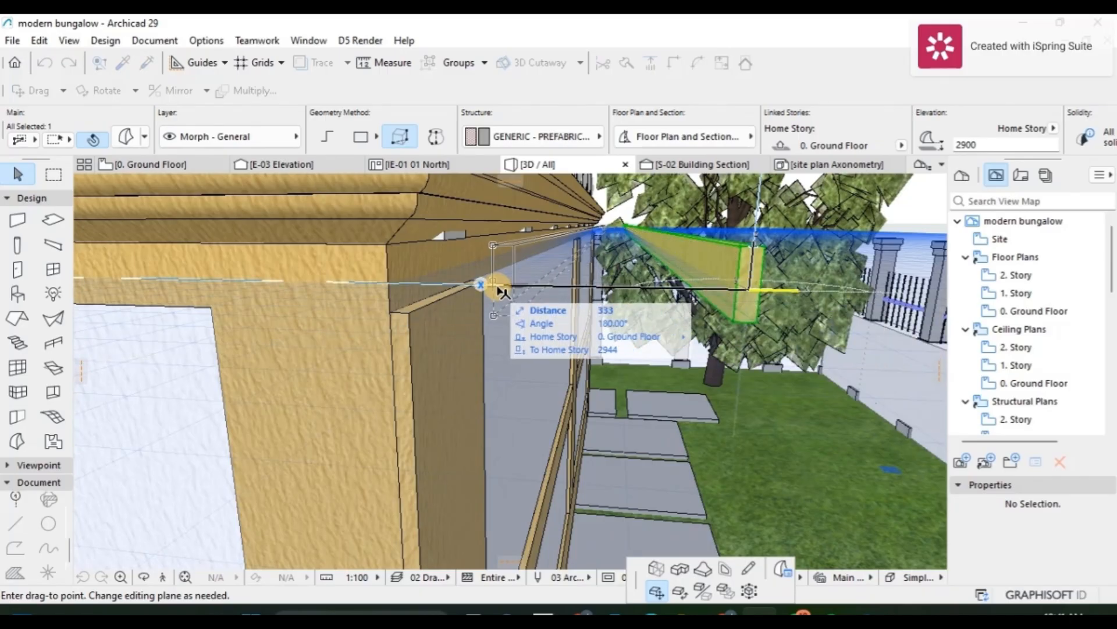
pyautogui.click(401, 288)
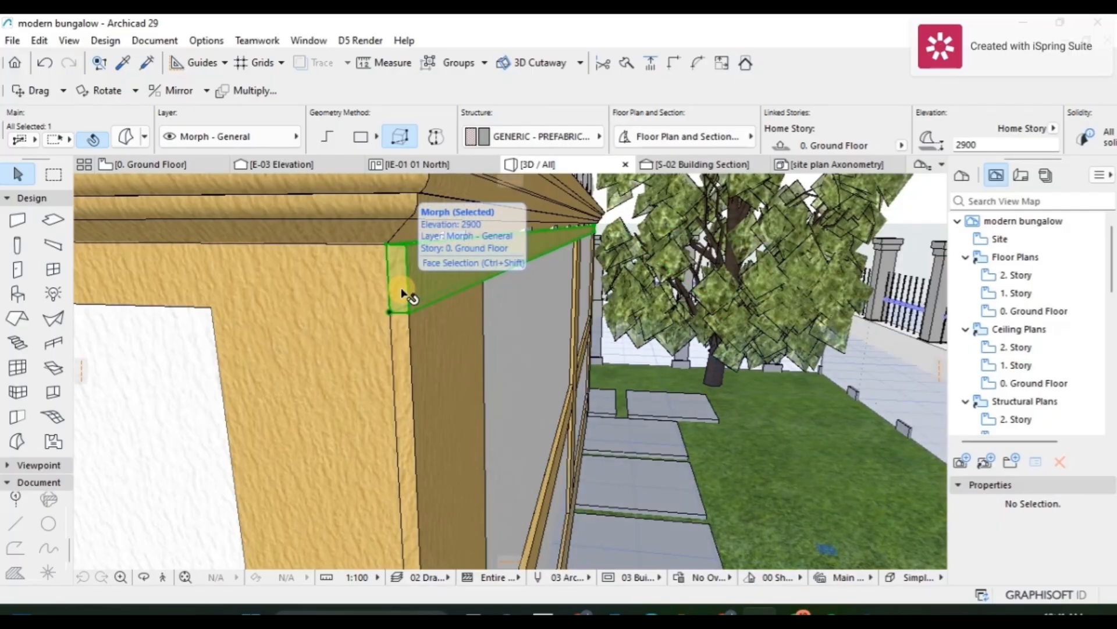
# Step: Deselect the top band morph and inspect the side wall's complete facade frame in 3D, including the middle strip's joints and the band under the cornice
pyautogui.press('Escape')
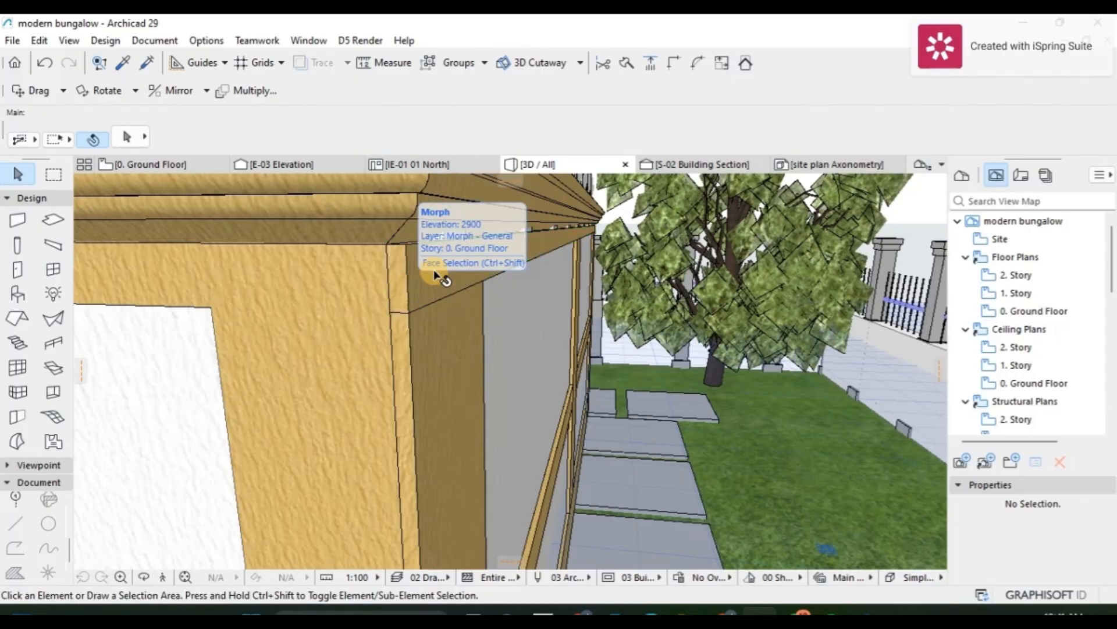
pyautogui.press('o')
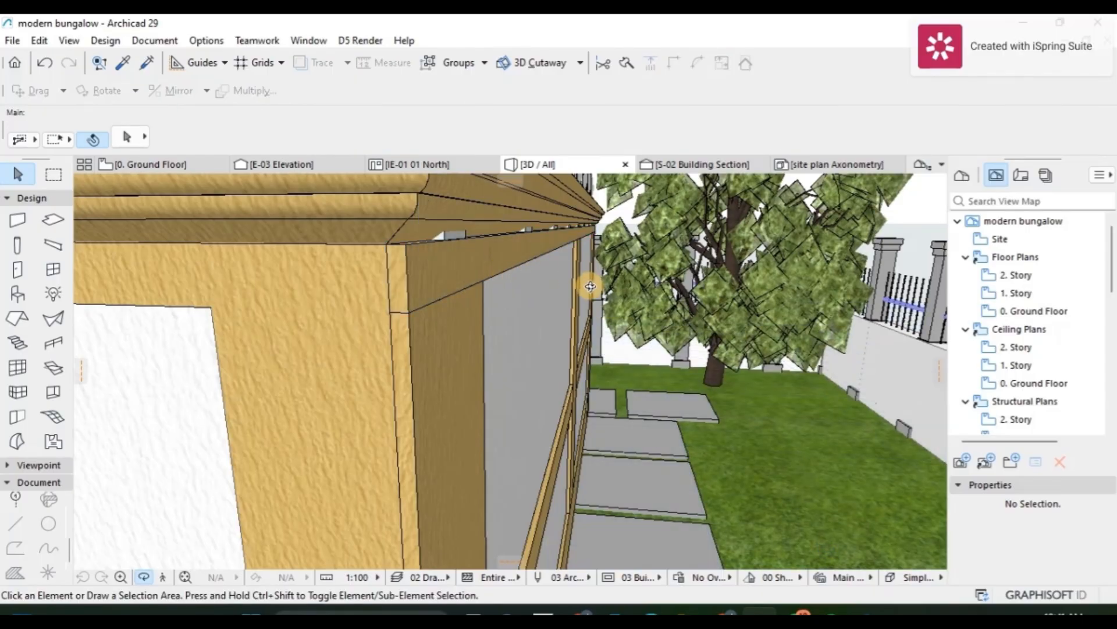
pyautogui.moveTo(586, 287); pyautogui.dragTo(504, 277)
pyautogui.moveTo(602, 277); pyautogui.dragTo(690, 337)
pyautogui.keyDown('shift'); pyautogui.moveTo(689, 319); pyautogui.dragTo(869, 406, button='middle'); pyautogui.keyUp('shift')
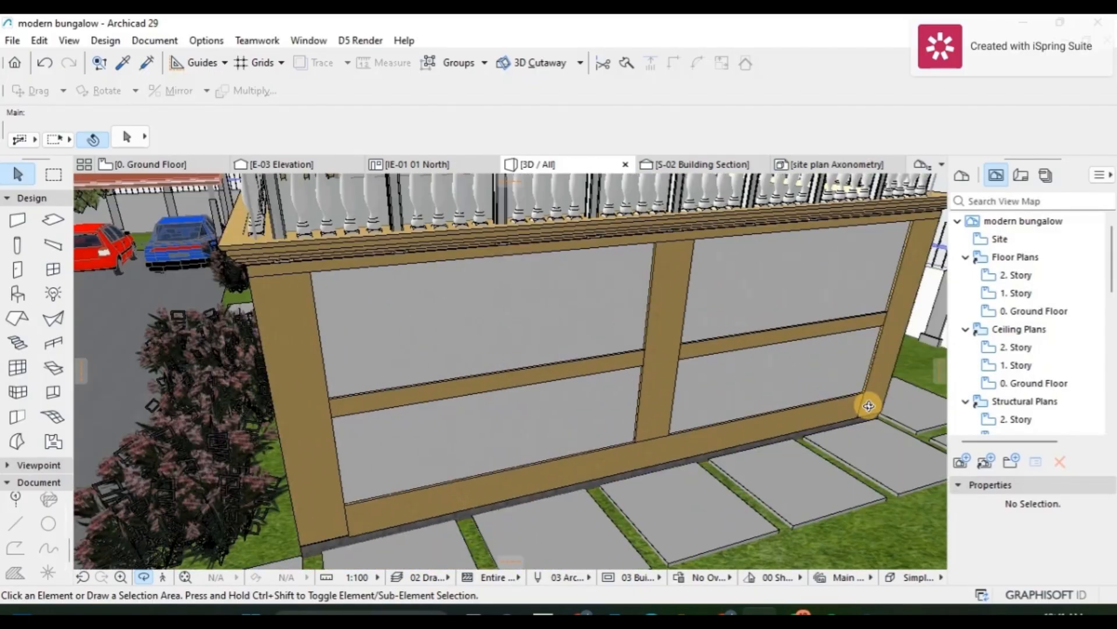
pyautogui.keyDown('shift'); pyautogui.moveTo(721, 379); pyautogui.dragTo(569, 394, button='middle'); pyautogui.keyUp('shift')
pyautogui.scroll(5, 596, 332)
pyautogui.scroll(3, 488, 314)
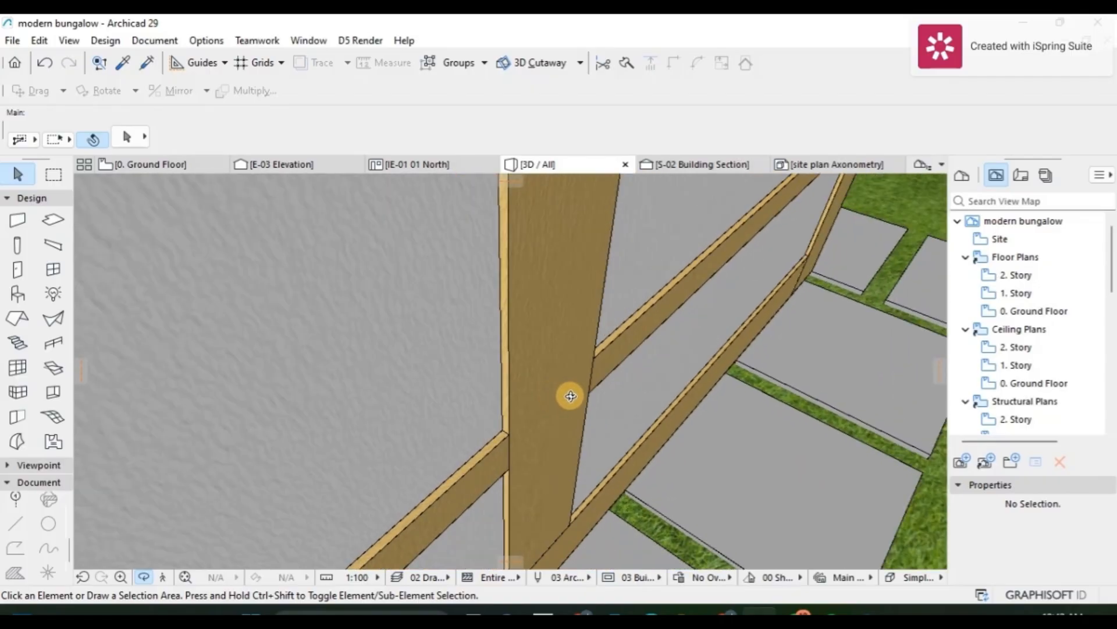
pyautogui.scroll(-3, 591, 396)
pyautogui.scroll(-4, 591, 396)
pyautogui.keyDown('shift'); pyautogui.moveTo(567, 354); pyautogui.dragTo(491, 311, button='middle'); pyautogui.keyUp('shift')
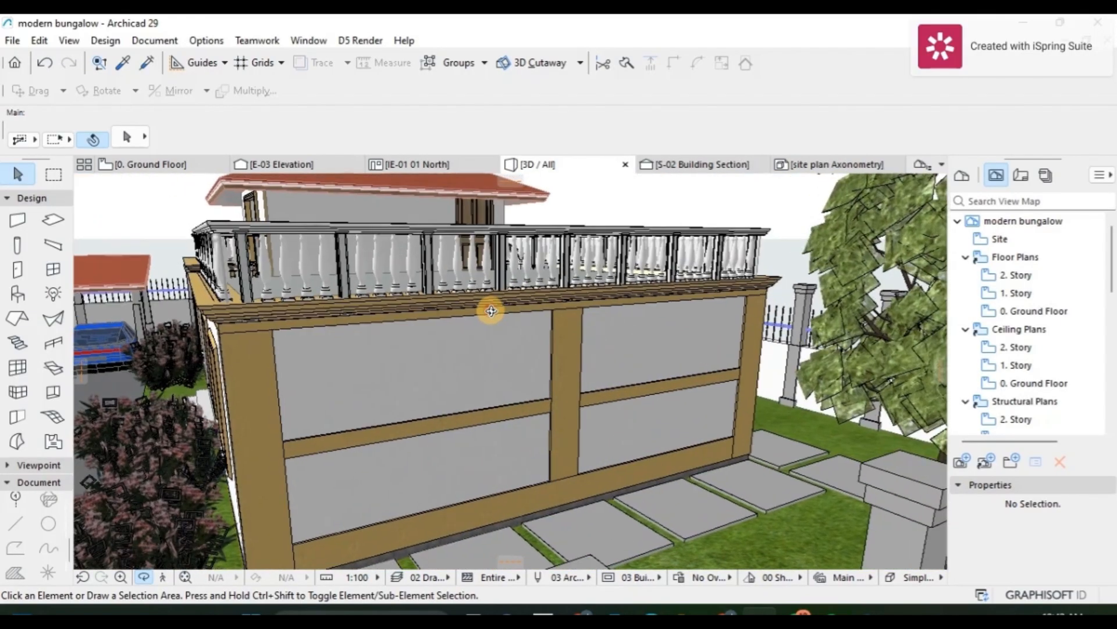
pyautogui.scroll(2, 577, 344)
pyautogui.keyDown('shift'); pyautogui.moveTo(577, 343); pyautogui.dragTo(620, 372, button='middle'); pyautogui.keyUp('shift')
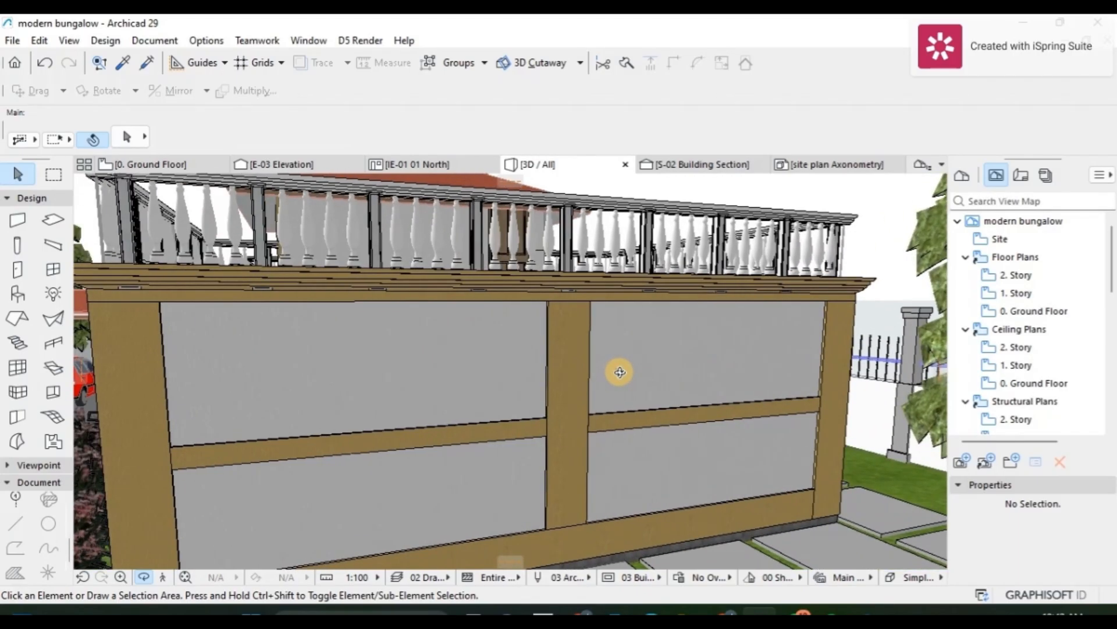
pyautogui.moveTo(526, 334)
pyautogui.keyDown('shift'); pyautogui.mouseDown(button='middle')
pyautogui.moveTo(536, 317)
pyautogui.moveTo(522, 333)
pyautogui.mouseUp(button='middle'); pyautogui.keyUp('shift')
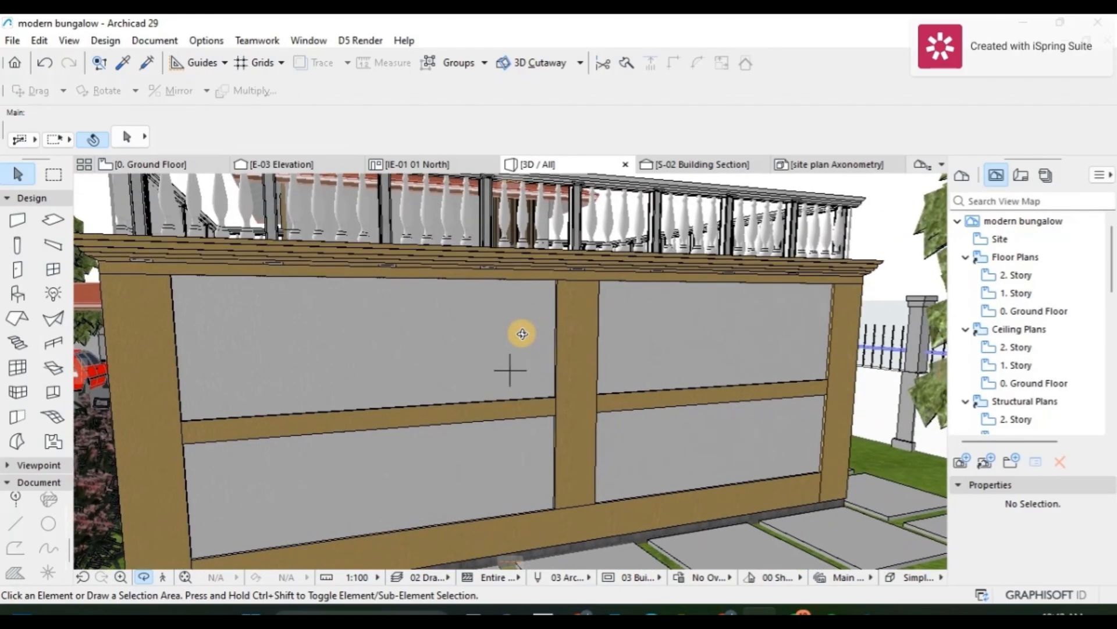